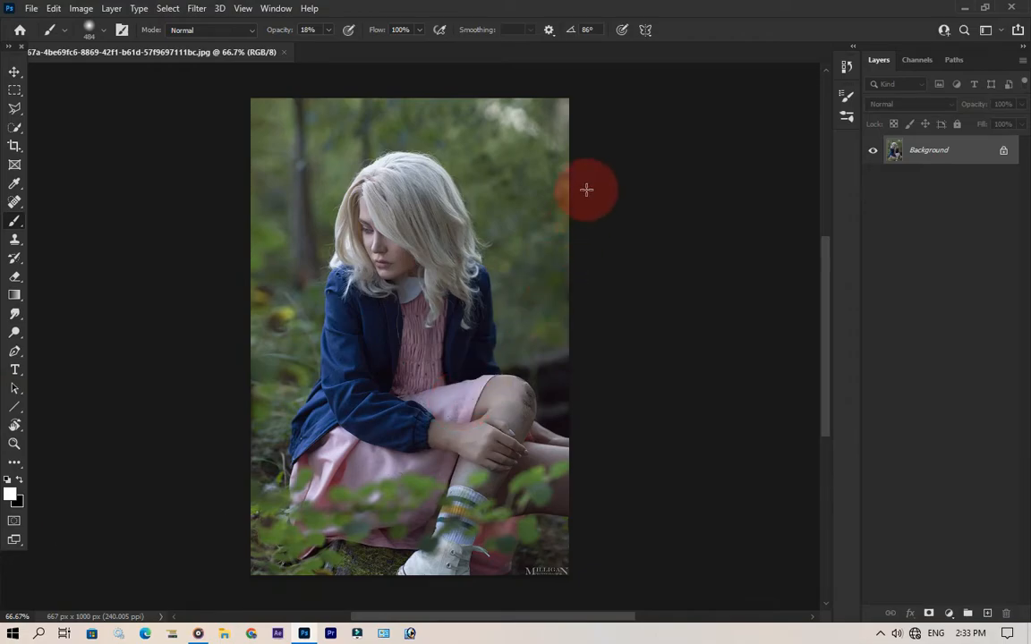
Step: Duplicate the Background layer of the portrait photo
scroll(396, 243, up, 3)
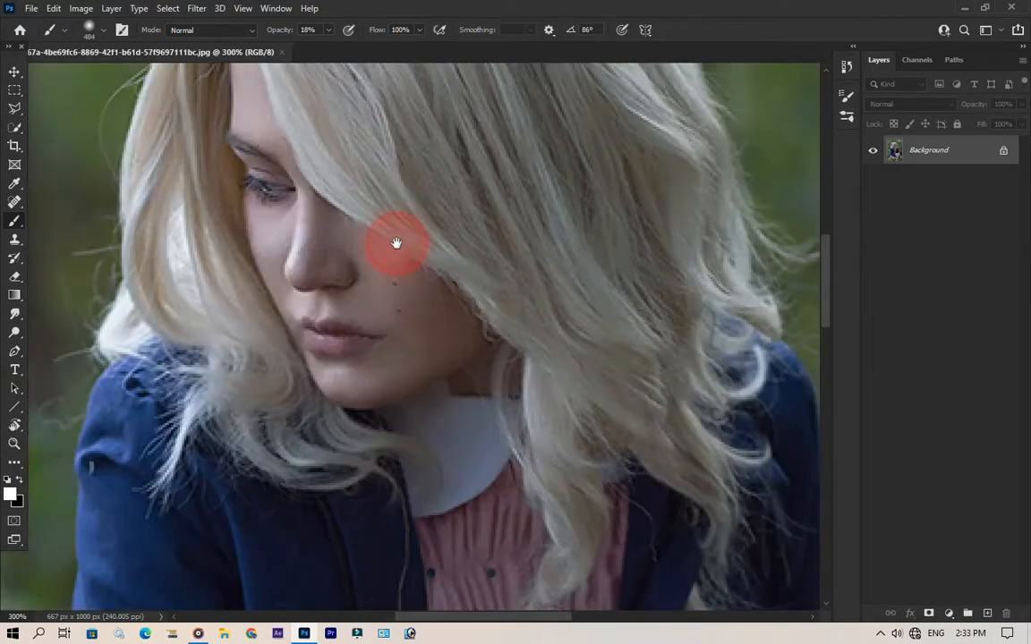
scroll(396, 243, down, 3)
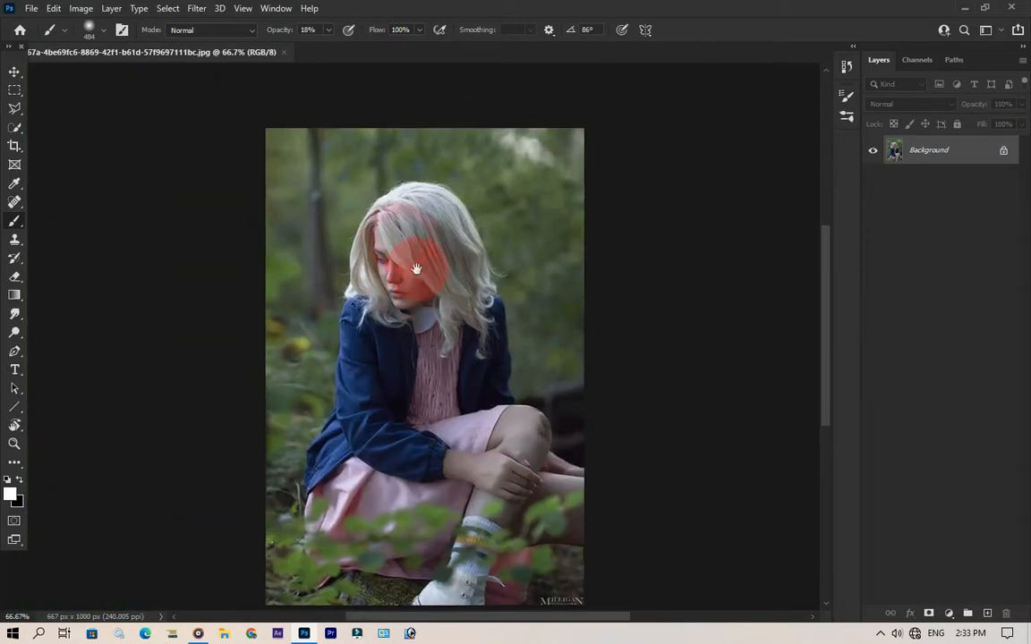
right_click(895, 150)
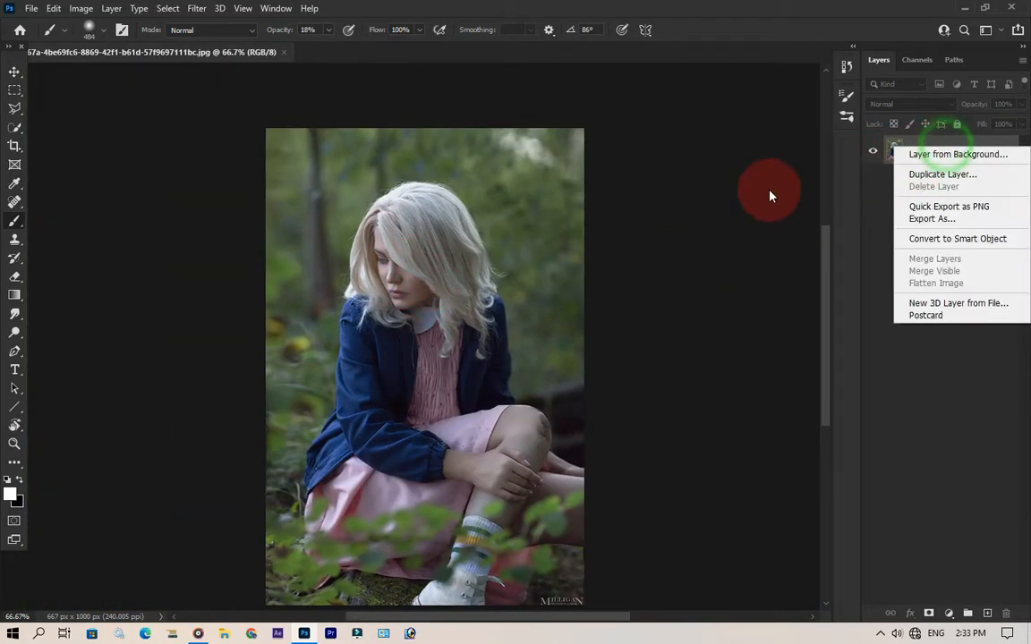
click(922, 173)
click(635, 170)
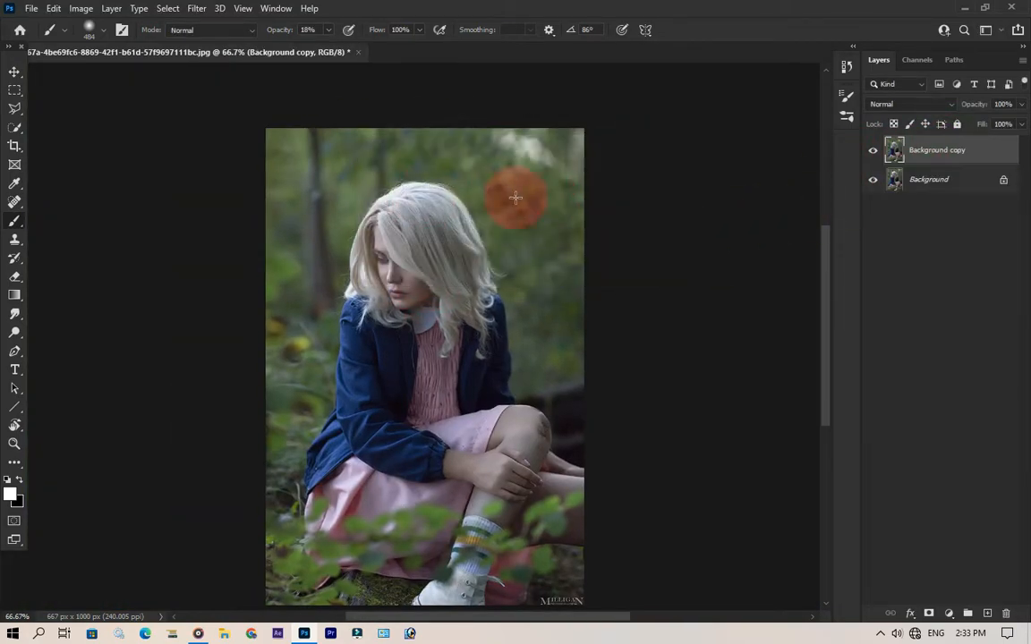
Step: Select the seated woman and the foreground around her with Quick Selection and mask the duplicate layer to that selection
click(14, 130)
mouse_move(344, 192)
mouse_down()
mouse_move(398, 208)
mouse_move(422, 242)
mouse_move(452, 493)
mouse_move(484, 526)
mouse_move(558, 541)
mouse_move(545, 419)
mouse_move(391, 254)
mouse_move(403, 283)
mouse_up()
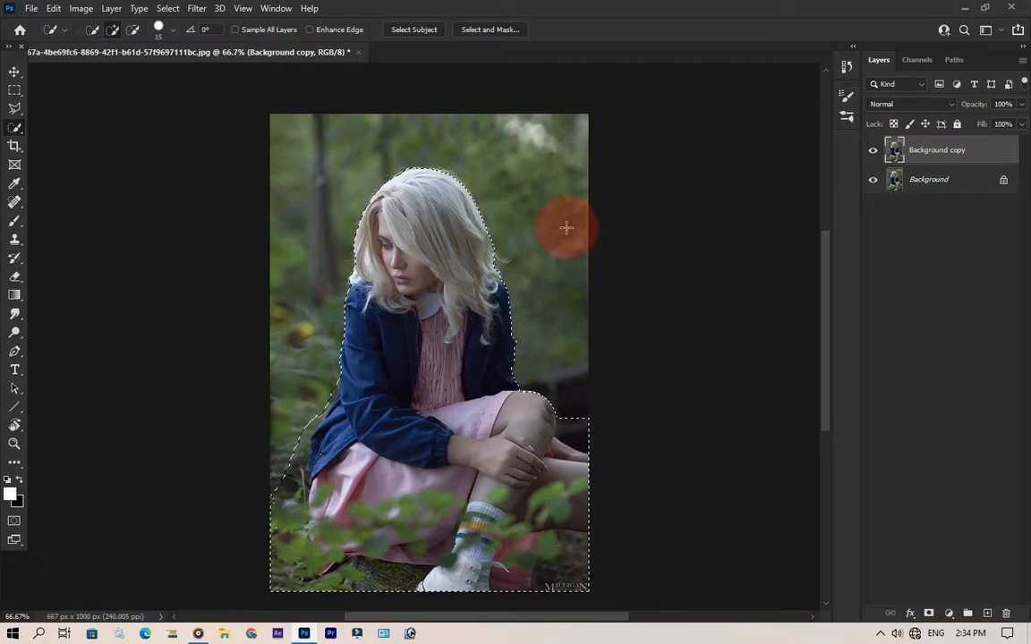
click(928, 613)
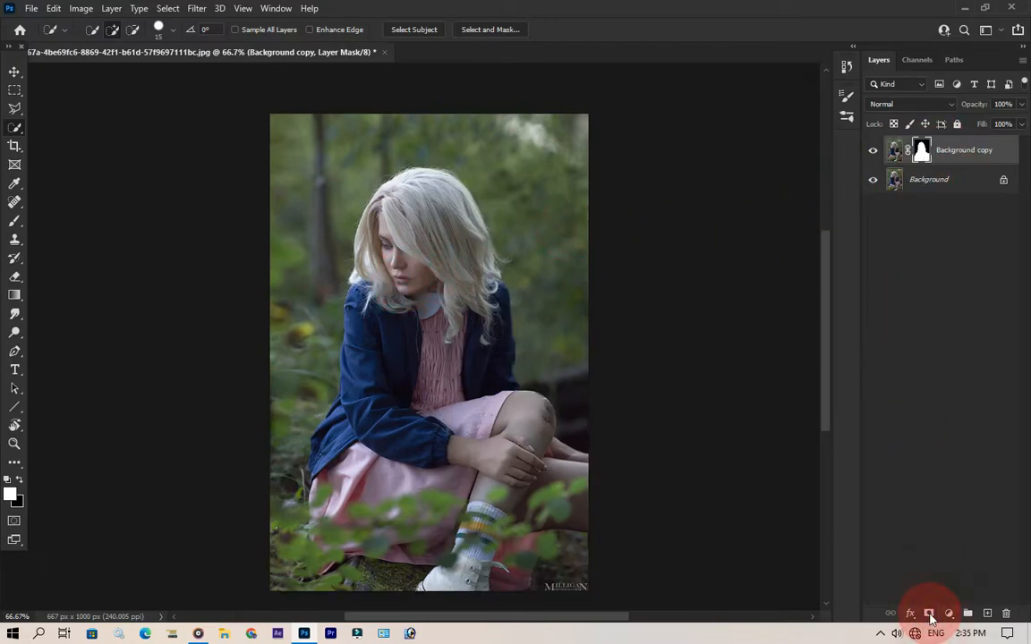
Step: Check the cutout against the hidden background, and duplicate the Background layer again beneath the masked copy
click(874, 180)
click(874, 180)
click(874, 179)
click(874, 180)
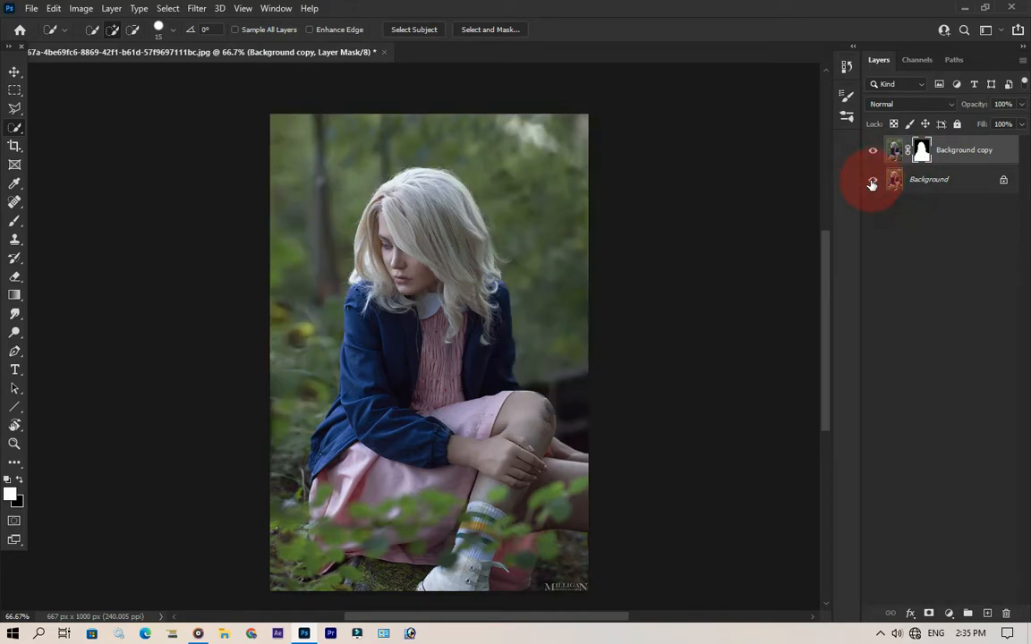
click(871, 183)
right_click(906, 175)
click(939, 210)
click(630, 169)
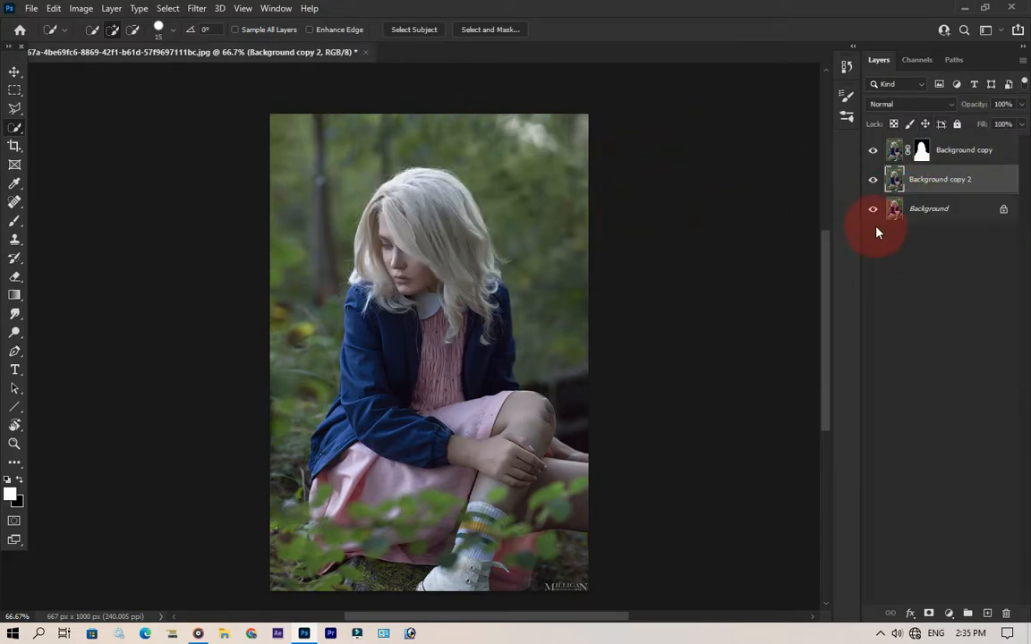
Step: Load the selection from the woman's layer mask and expand it by 5 pixels
click(922, 149)
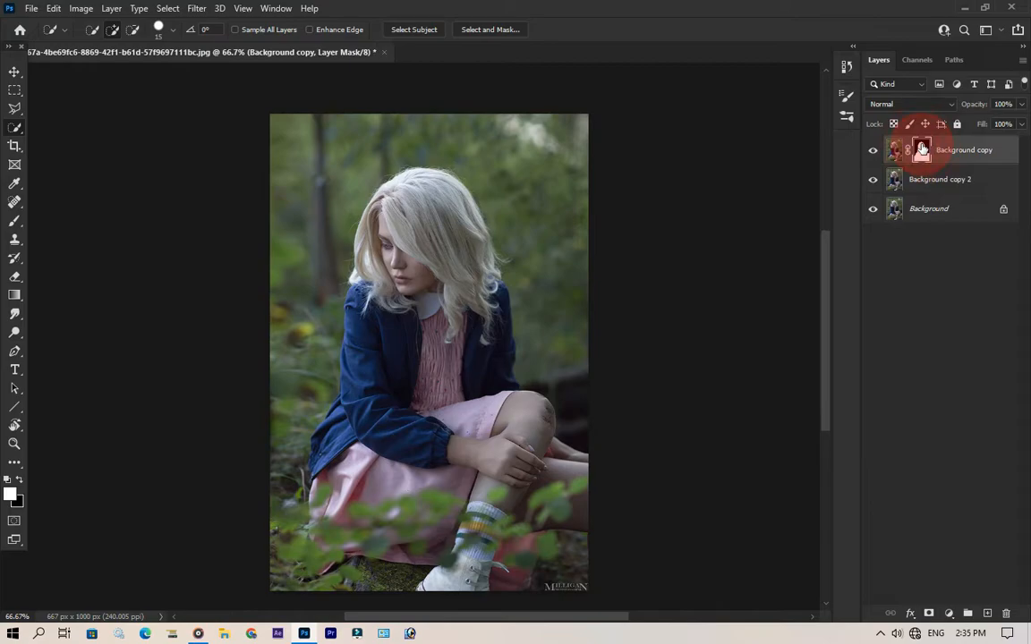
ctrl+click(922, 149)
click(167, 8)
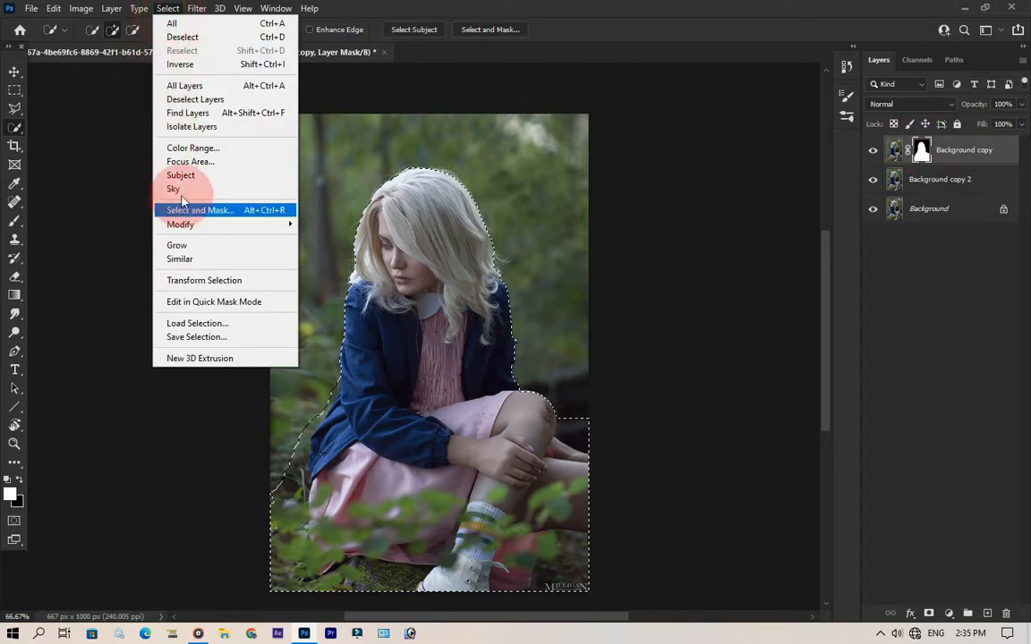
mouse_move(184, 223)
click(322, 251)
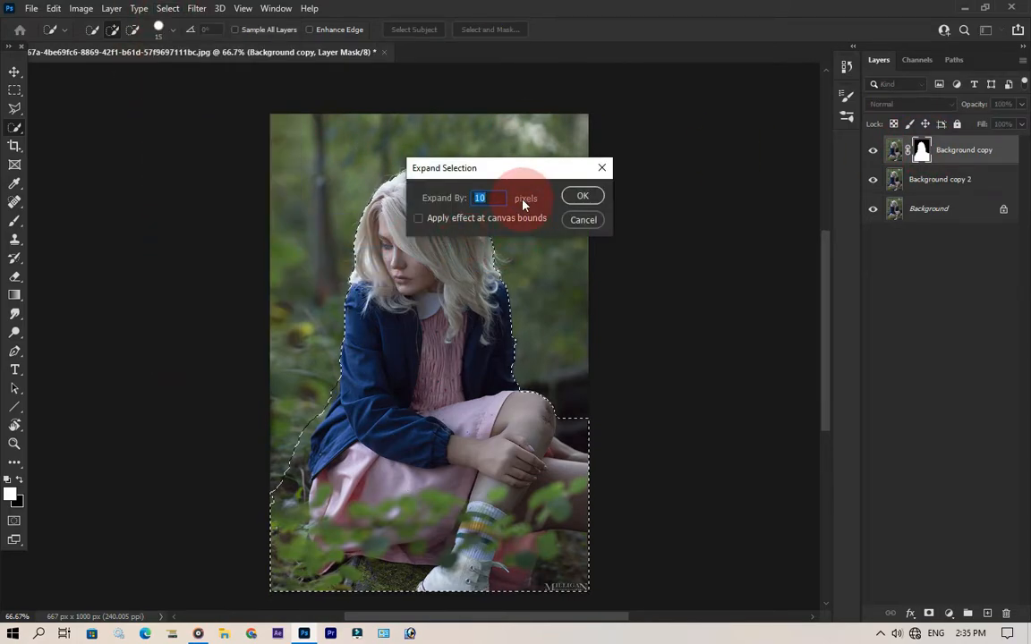
text(8)
click(582, 195)
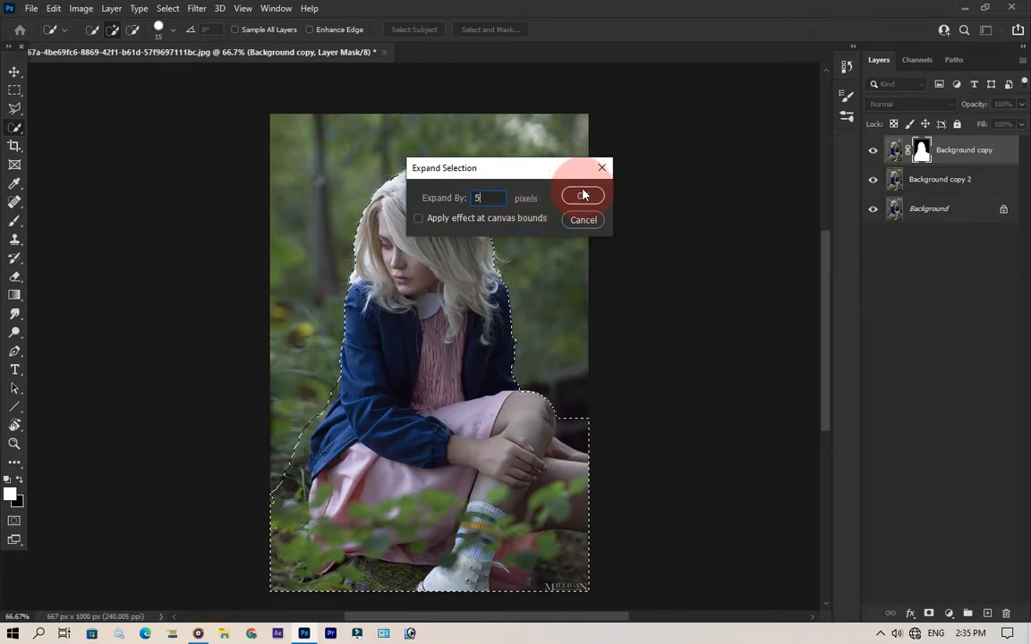
Step: Hide the masked copy, remove the woman from Background copy 2 with a Content-Aware fill of the selection, and deselect
click(903, 177)
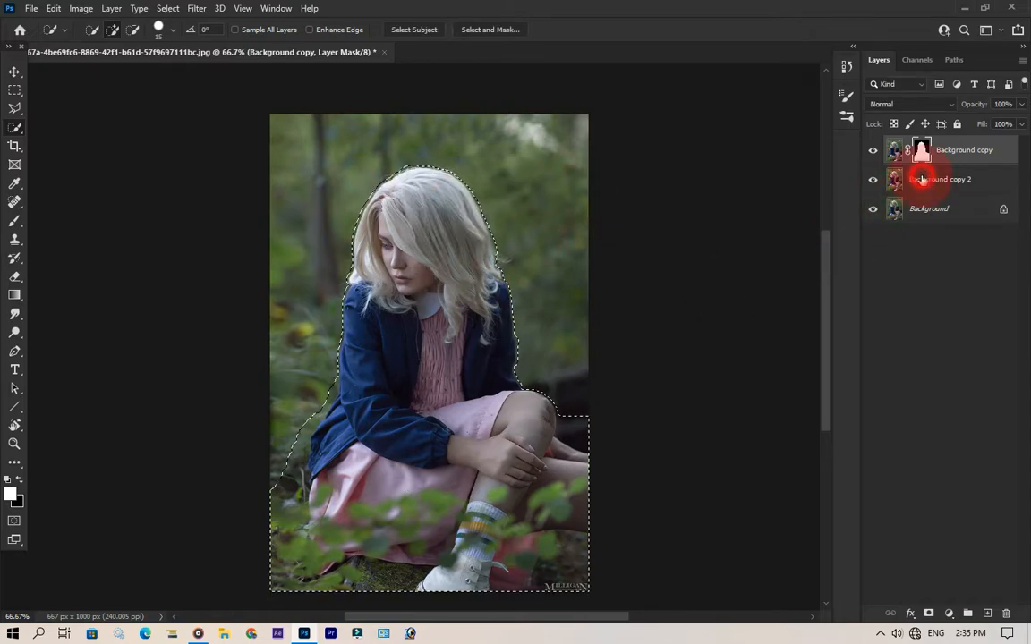
click(874, 151)
click(54, 9)
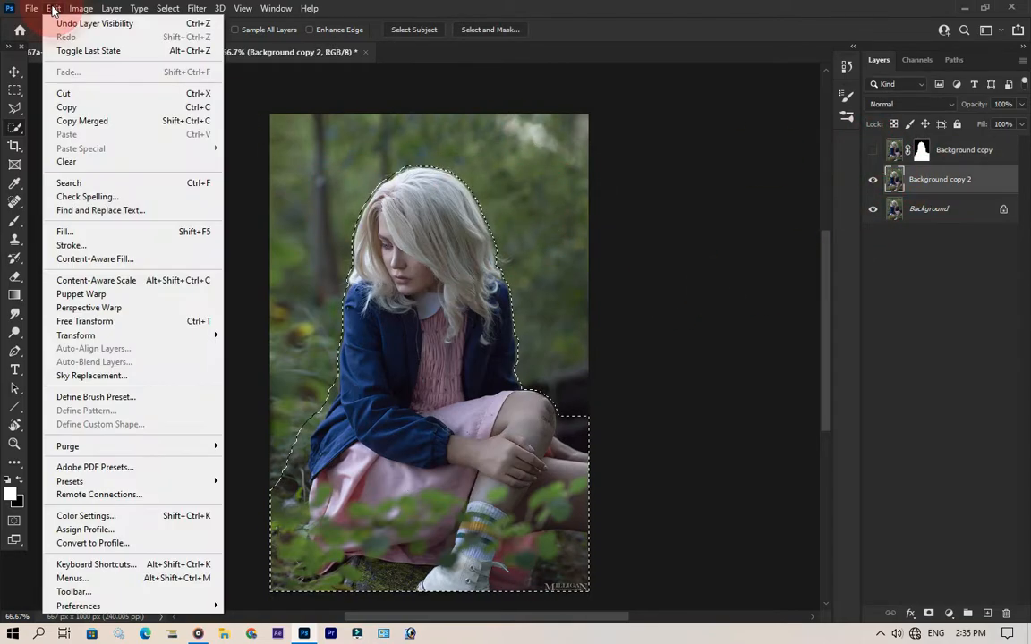
click(64, 231)
click(541, 150)
click(505, 218)
click(604, 151)
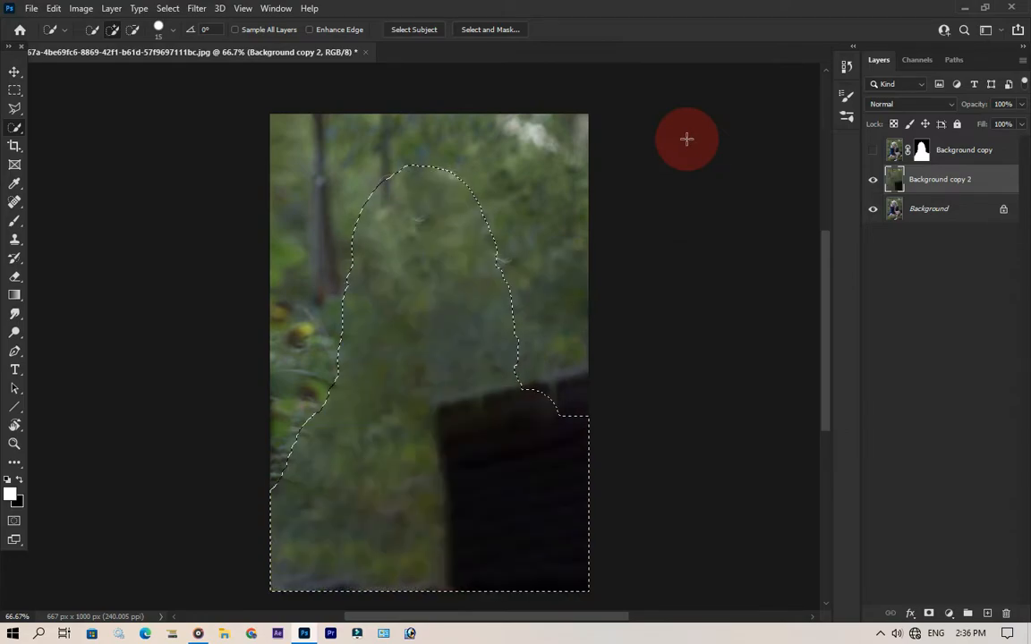
key(ctrl+d)
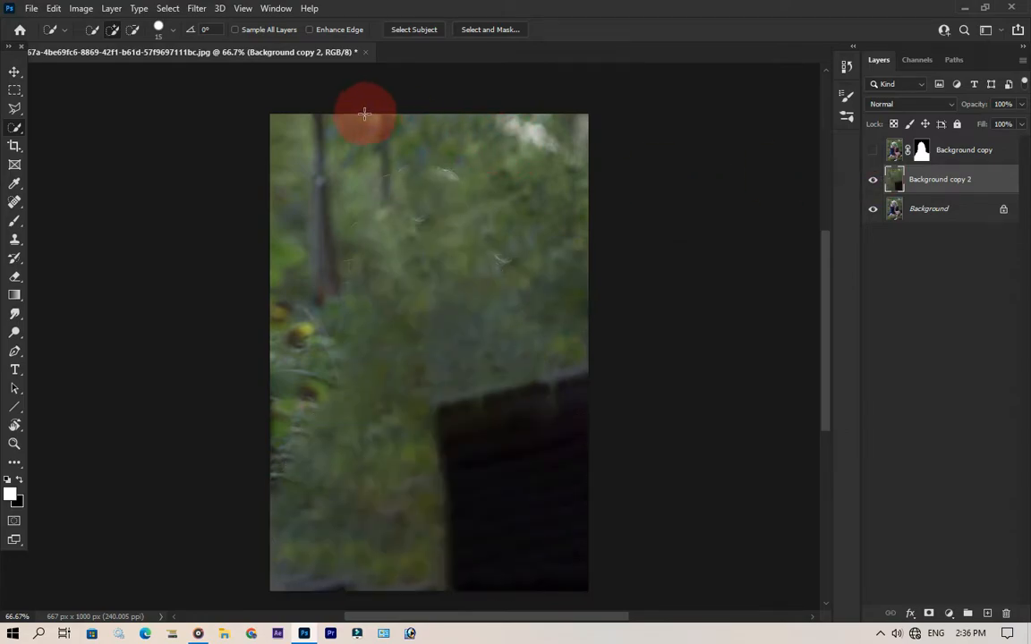
Step: Apply a Tilt-Shift blur to the filled background layer, keeping the sharp zone along the bottom of the image
click(197, 8)
mouse_move(269, 205)
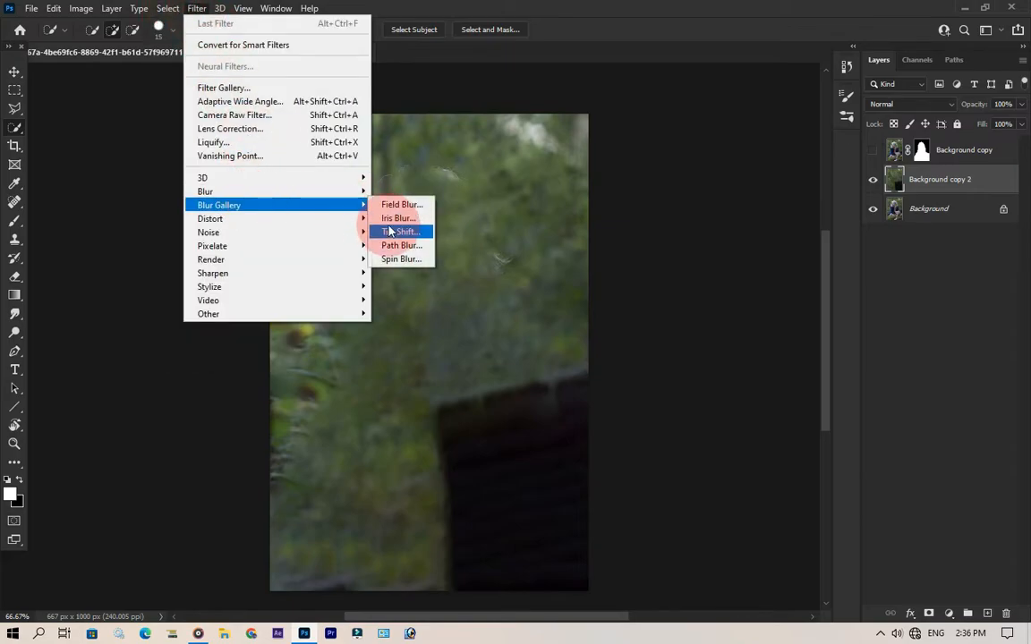
click(391, 231)
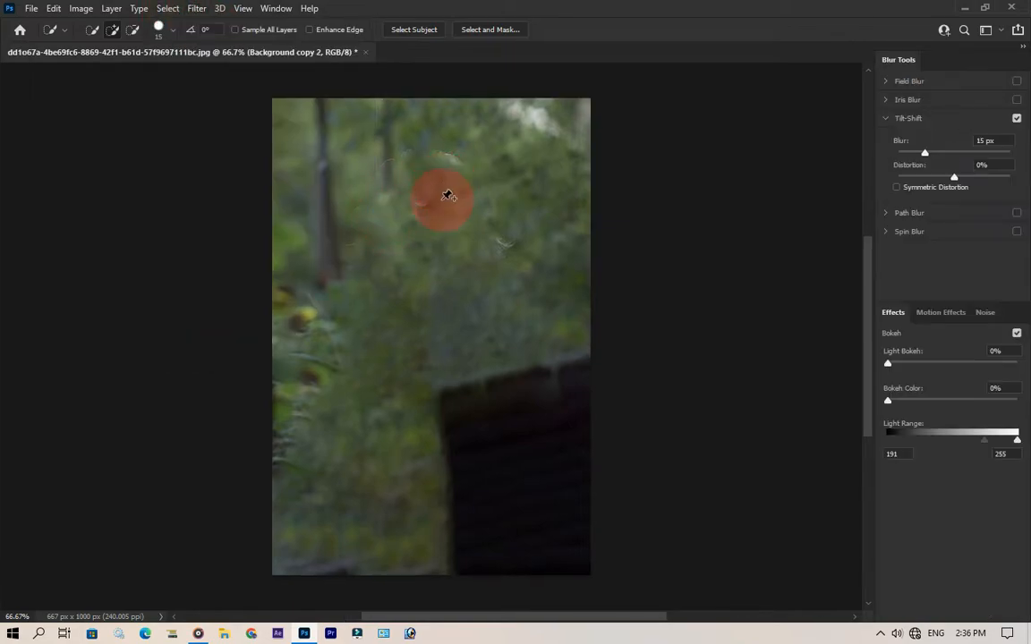
drag(256, 353, 306, 524)
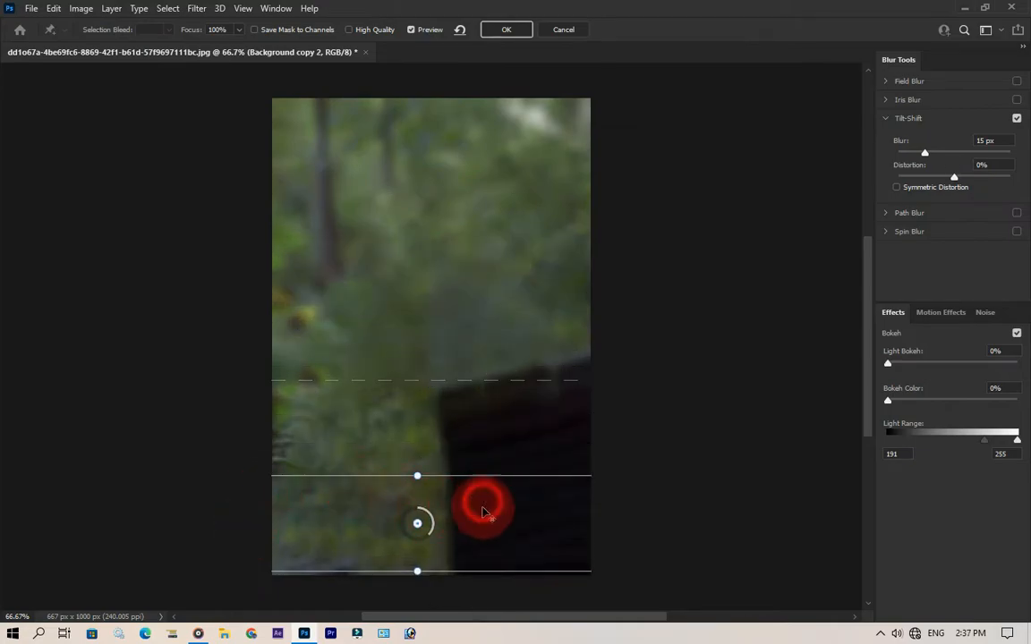
drag(483, 502, 485, 511)
drag(924, 153, 950, 153)
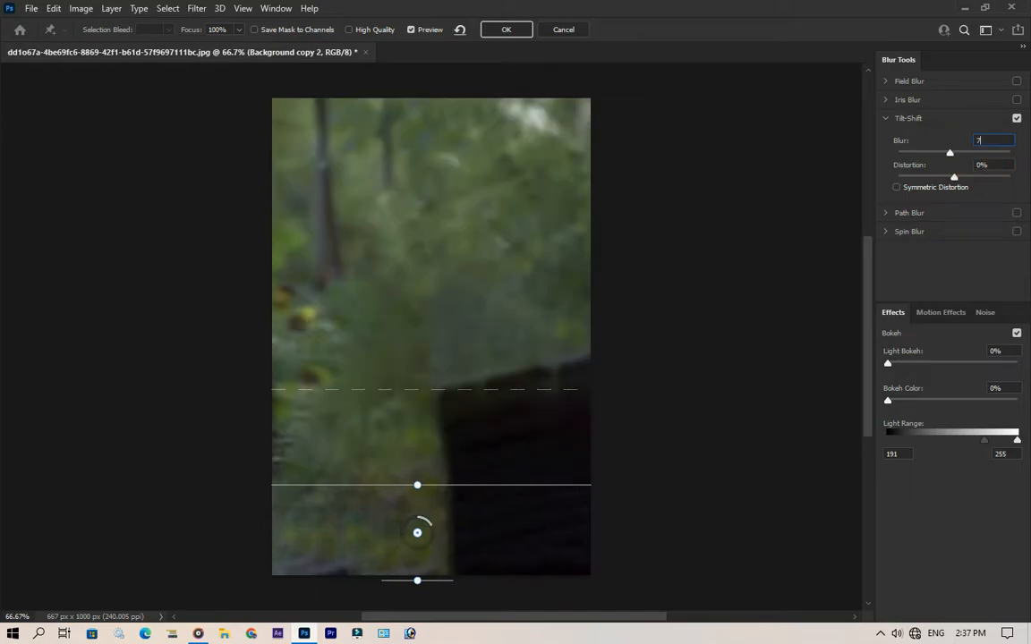
click(504, 31)
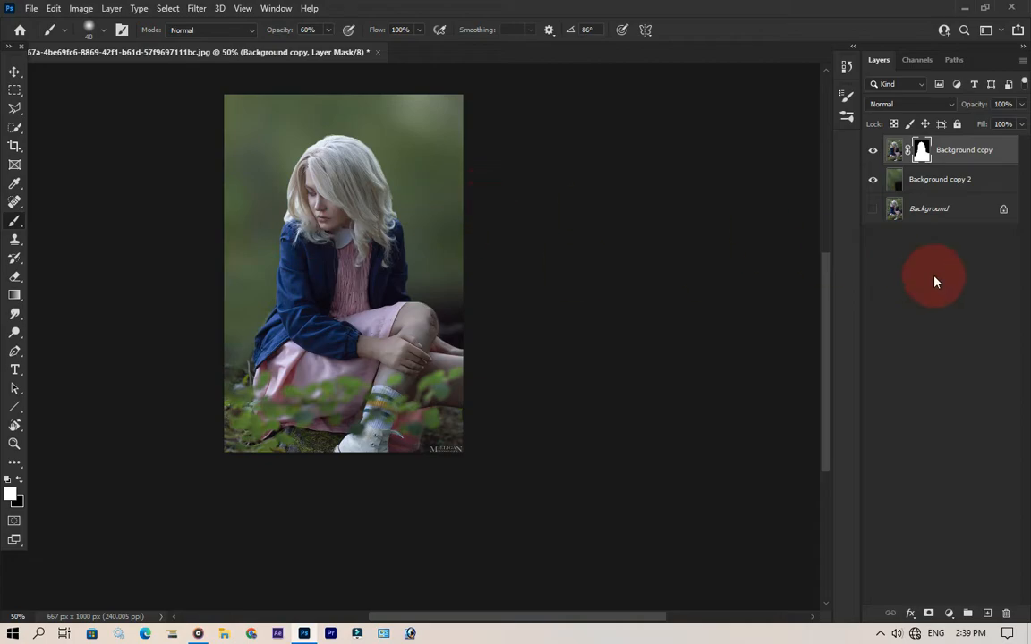
Step: Paint a soft white spot at 100% opacity on a new layer, enlarge it, and place it in the photo's upper-right corner
click(986, 612)
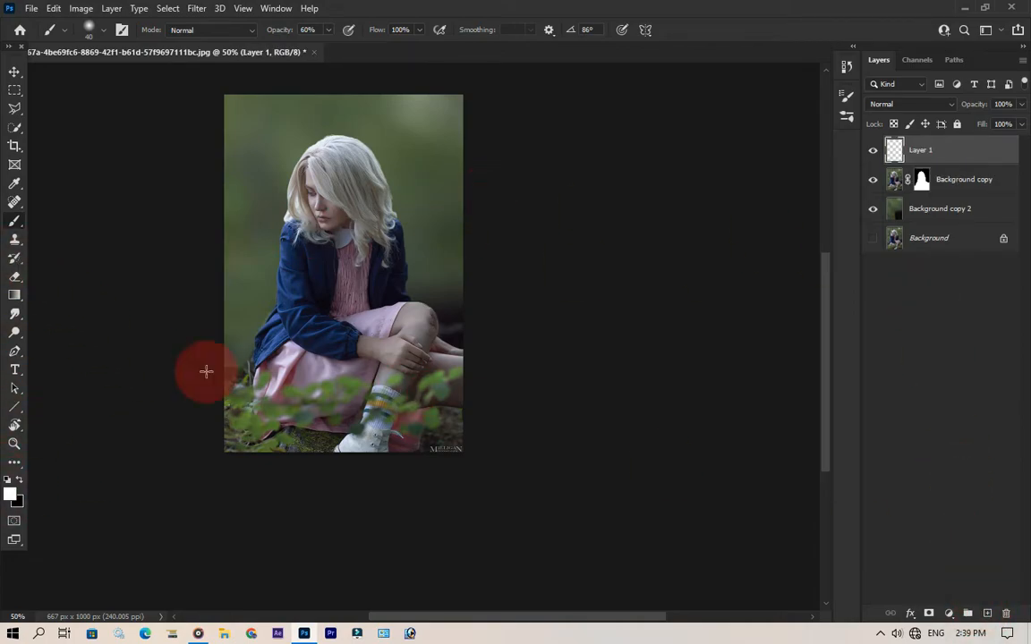
click(257, 153)
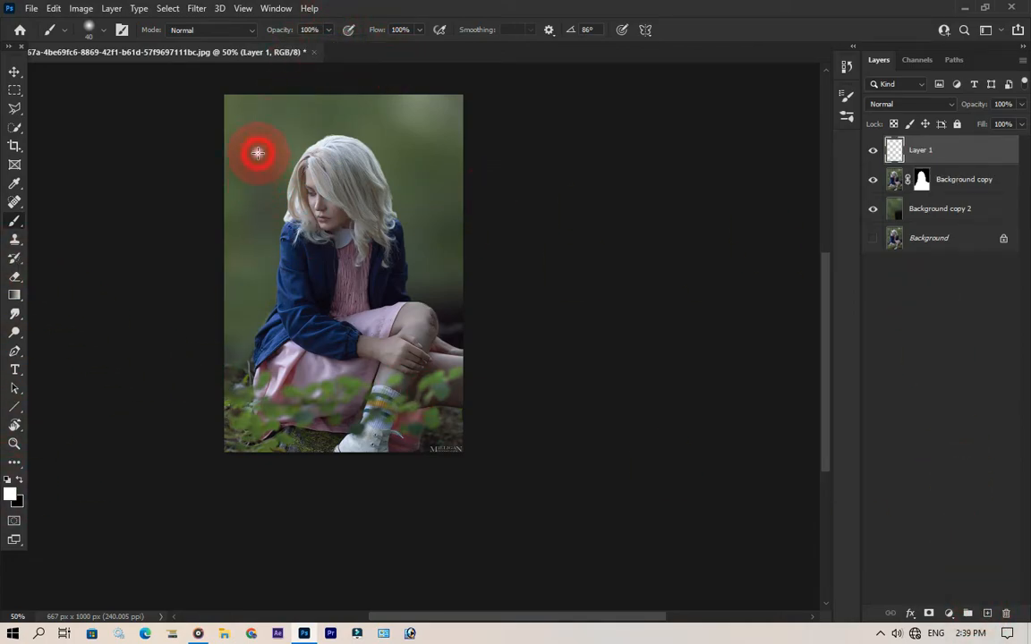
key(ctrl+t)
drag(271, 166, 277, 204)
drag(425, 148, 433, 135)
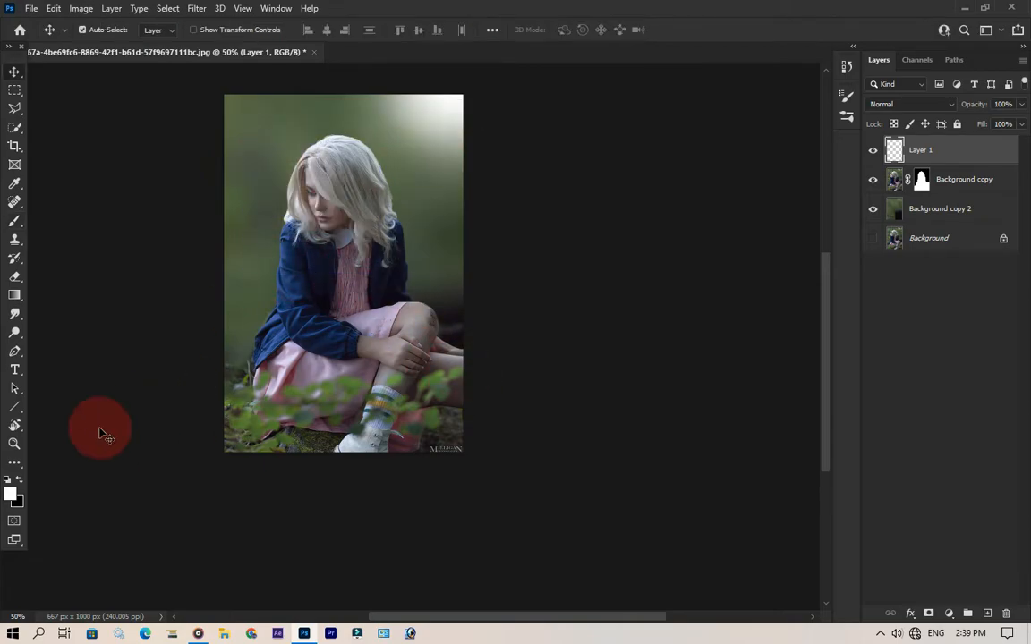
Step: Add another layer and paint a soft bright-blue spot on it beside the woman's head
click(987, 613)
click(10, 494)
click(650, 436)
drag(620, 393, 653, 350)
click(777, 350)
key(b)
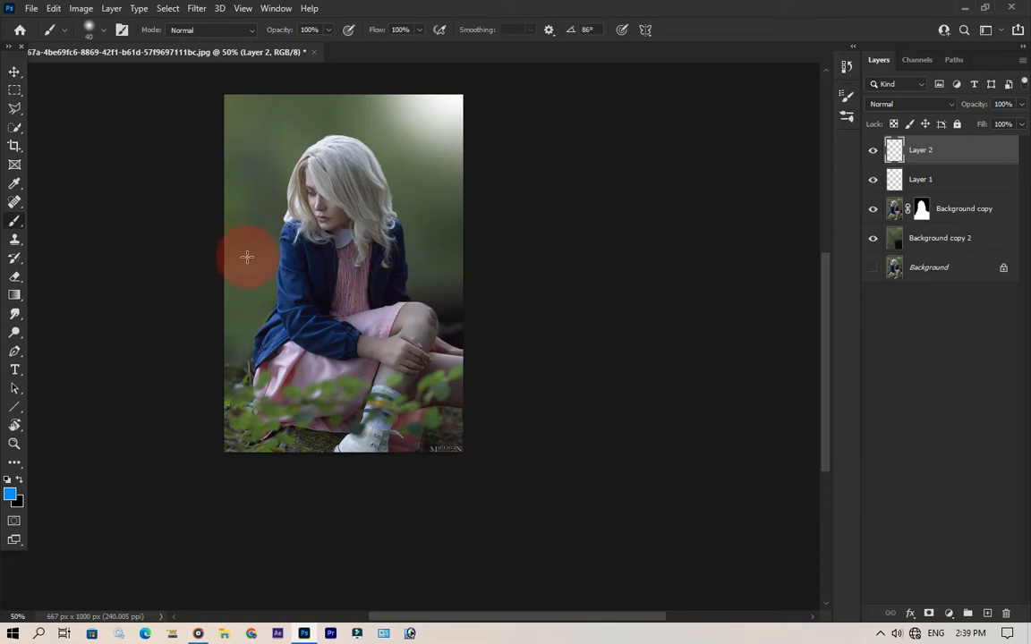
click(251, 161)
Step: Enlarge and stretch the blue spot into a tall glow along the photo's left edge
key(t)
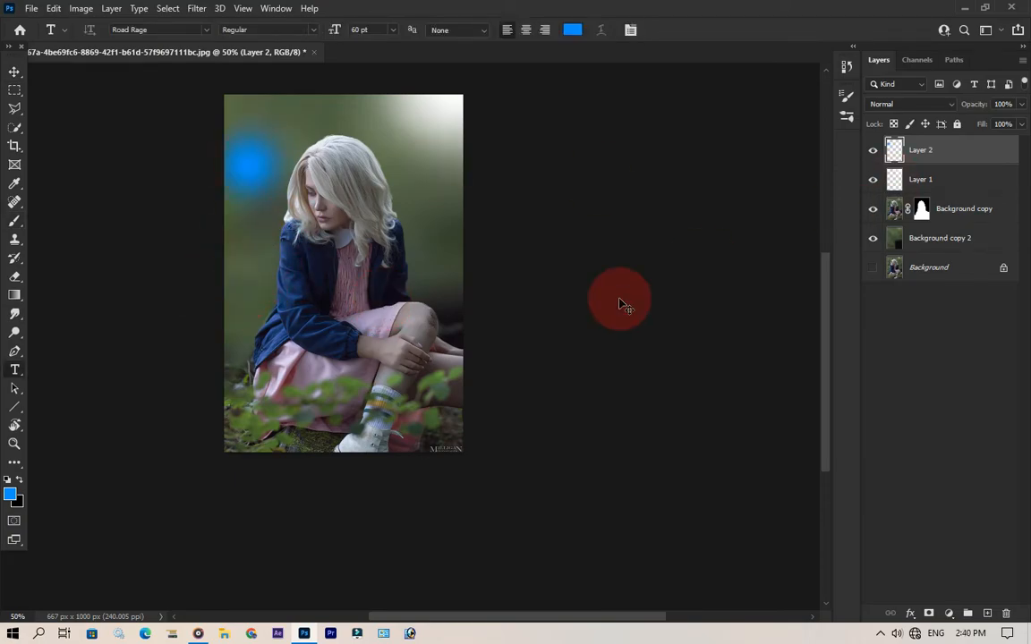
key(ctrl+t)
drag(316, 230, 547, 424)
drag(433, 348, 297, 376)
drag(257, 453, 260, 605)
drag(267, 473, 248, 459)
drag(229, 111, 226, 36)
drag(307, 312, 302, 358)
key(Return)
Step: Stretch the white glow on Layer 1 downward along the photo's right edge
click(934, 178)
key(ctrl+t)
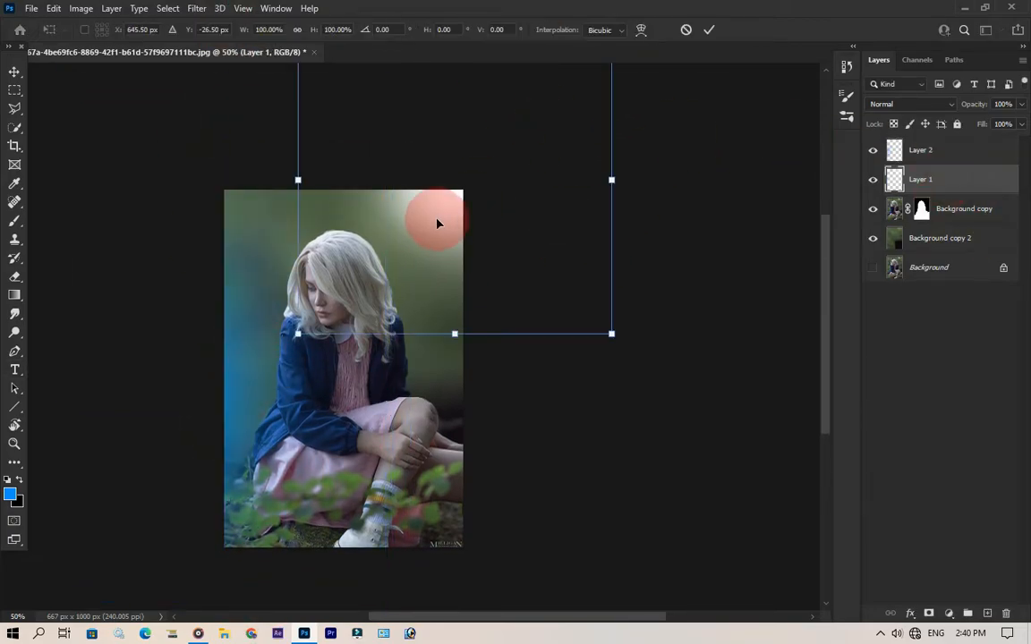
drag(455, 335, 472, 592)
drag(496, 501, 542, 424)
click(709, 29)
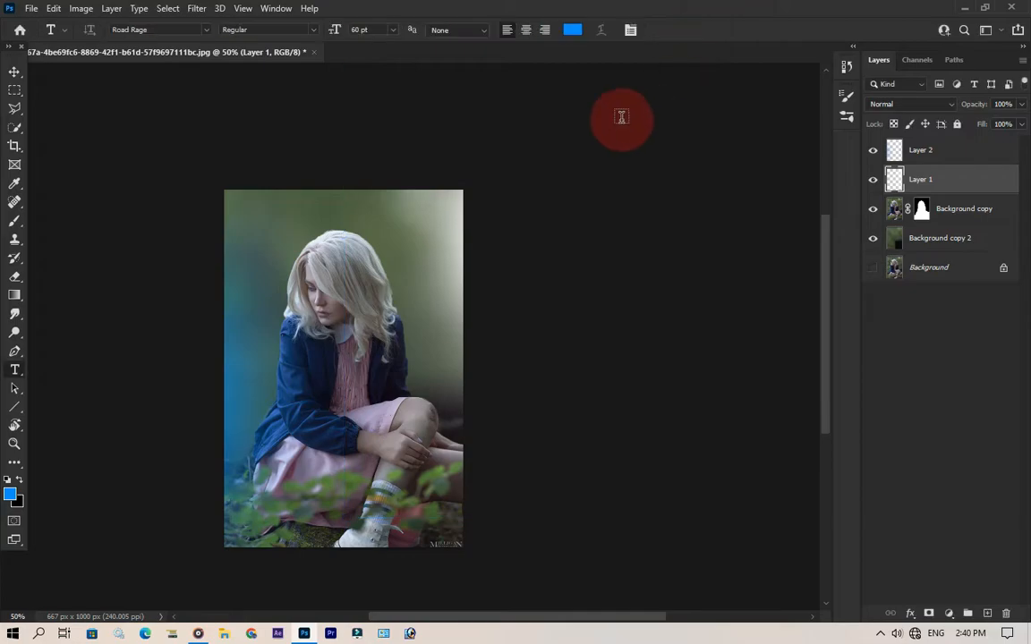
Step: Set the blue glow layer's blending mode to Color
click(865, 148)
click(919, 106)
click(923, 436)
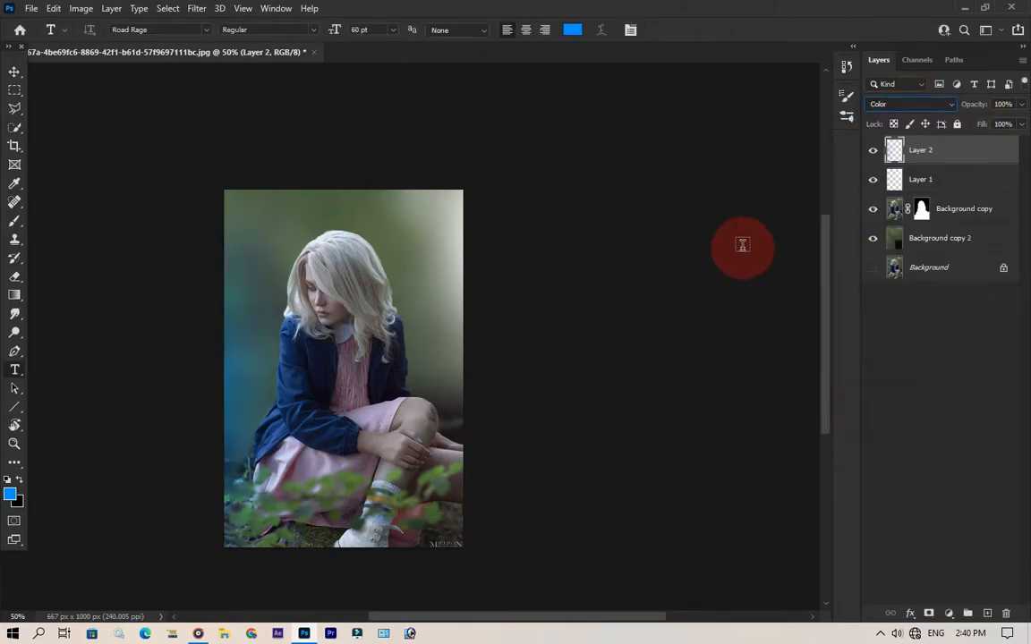
Step: Add a Gradient Fill layer above the glows with a gradient from black to transparent
drag(333, 365, 346, 323)
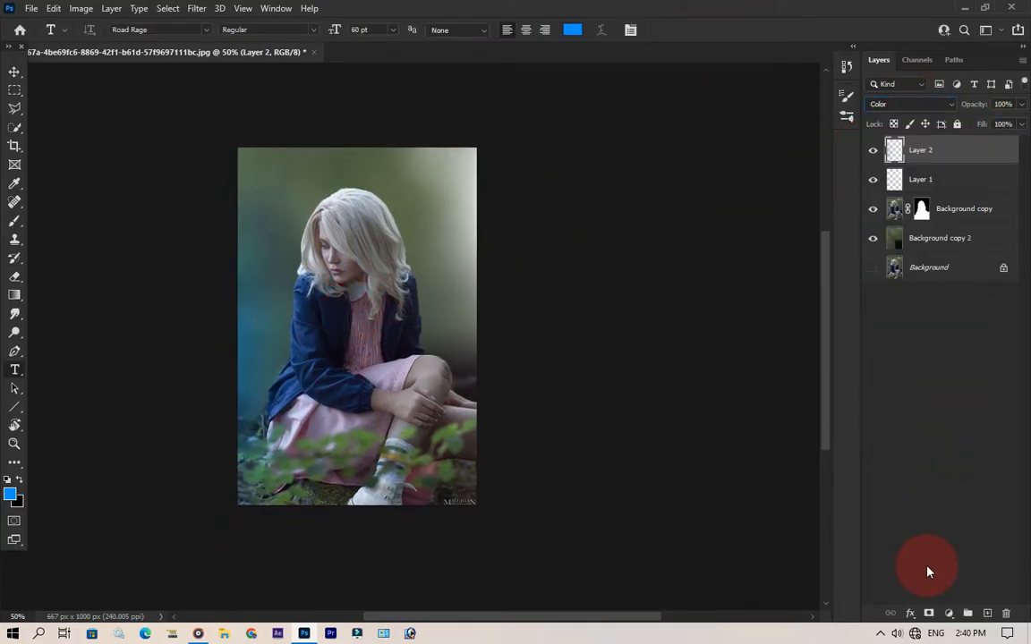
click(948, 615)
click(962, 373)
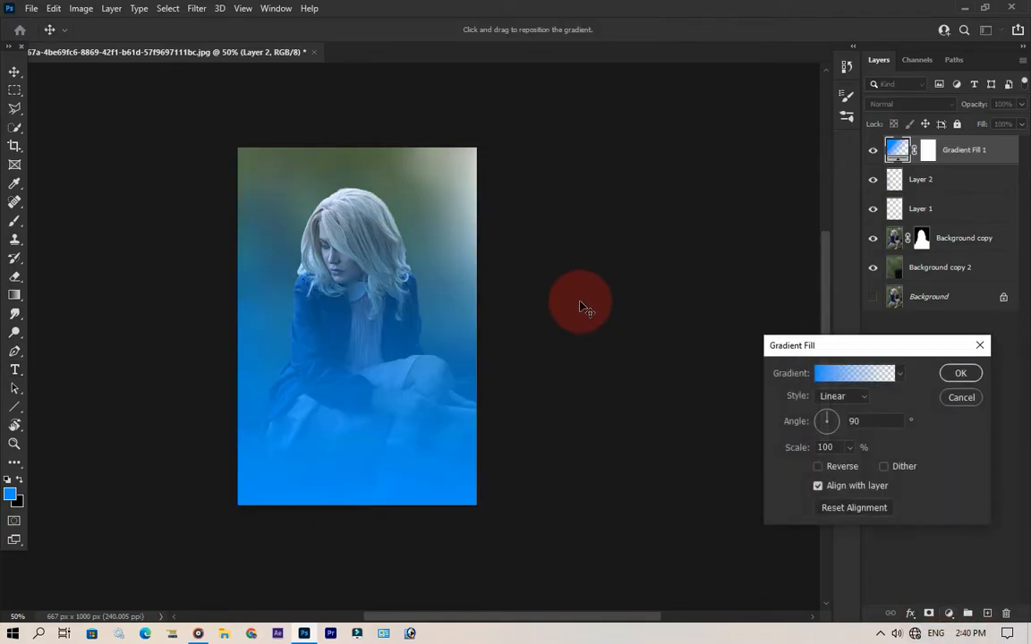
click(832, 373)
click(696, 503)
click(761, 562)
click(778, 350)
click(760, 562)
click(767, 379)
click(965, 266)
Step: Make the gradient fill radial and reversed, centre it on the woman's upper body, and scale it to about 221%
click(832, 397)
click(834, 415)
click(832, 398)
click(830, 413)
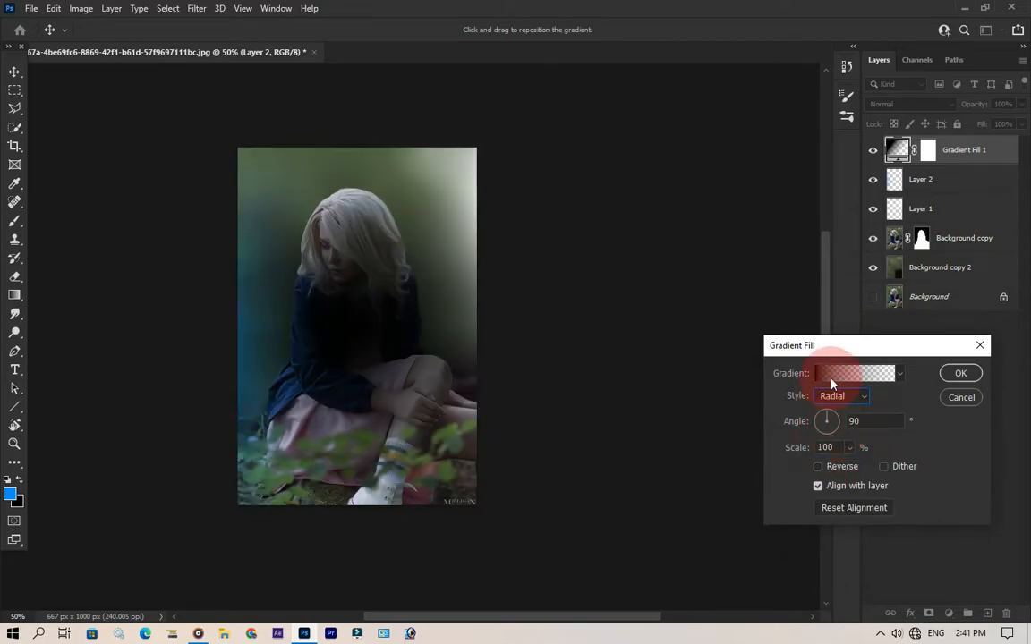
click(817, 467)
drag(507, 334, 349, 295)
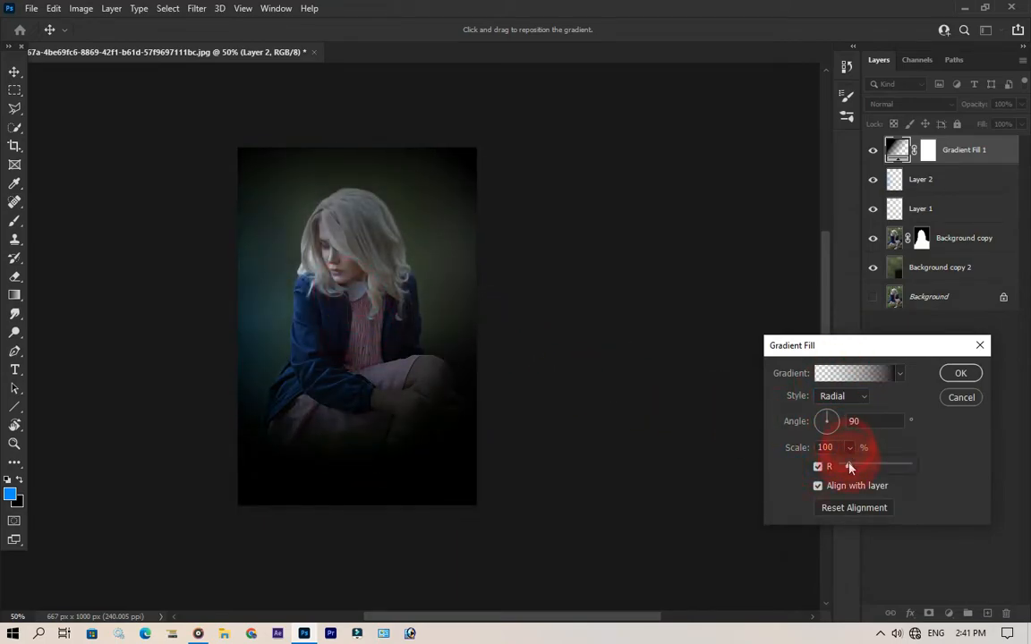
drag(850, 467, 858, 469)
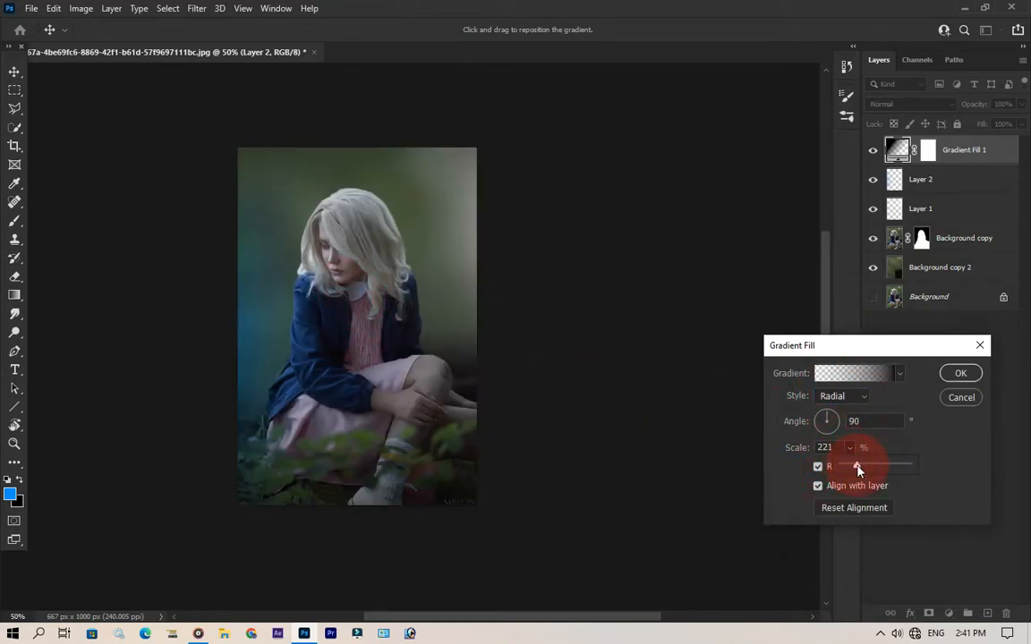
click(956, 374)
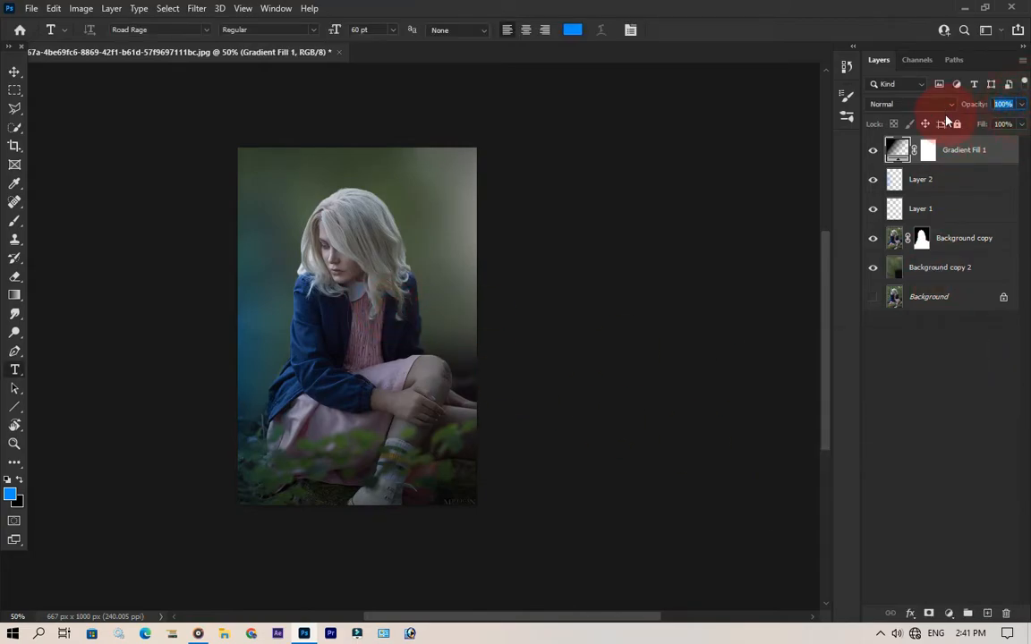
Step: Set the Gradient Fill 1 layer's opacity to 50%
text(50)
click(694, 172)
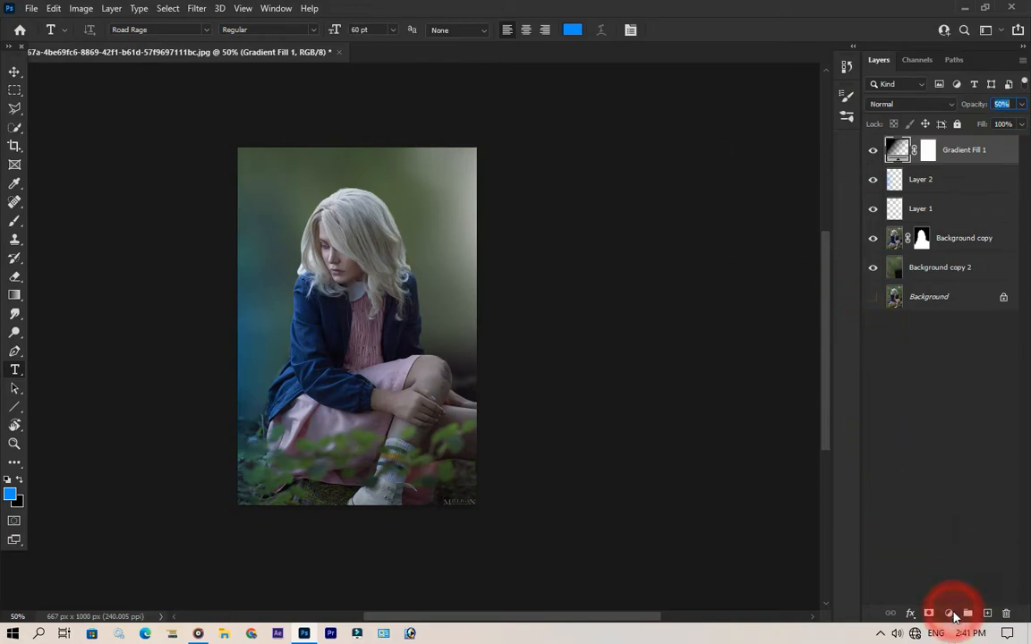
Step: Add a Photo Filter adjustment layer using Warming Filter (85) and raise its density to warm the whole photo
click(948, 613)
click(947, 509)
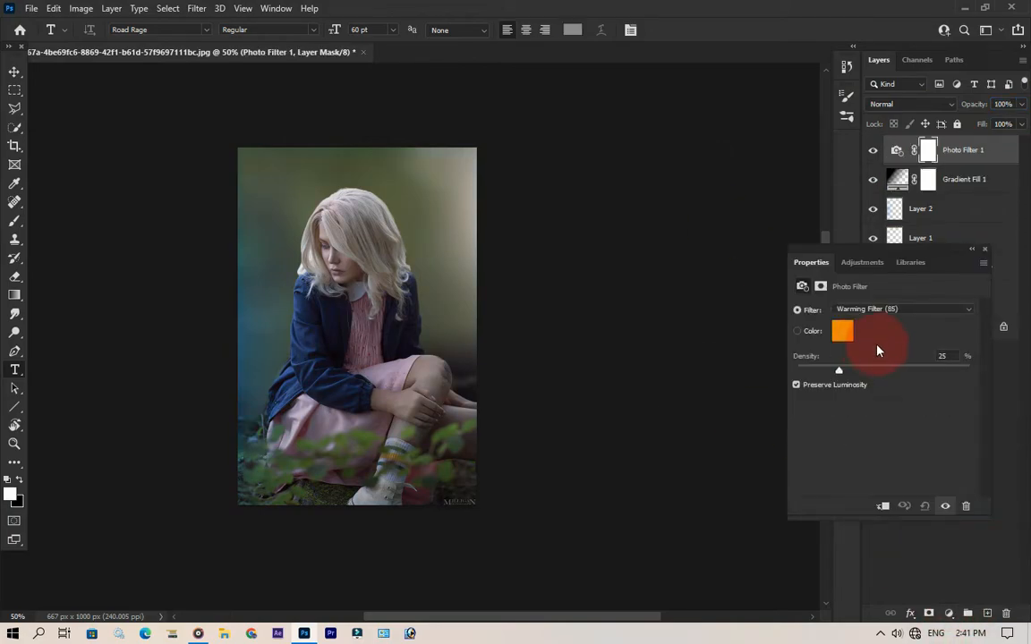
drag(844, 376, 867, 376)
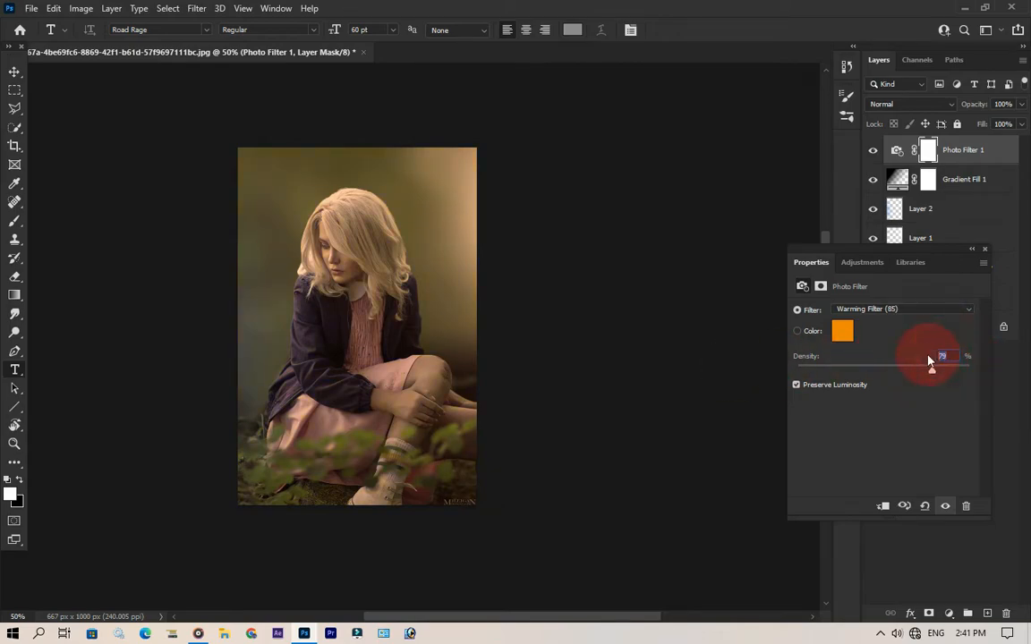
click(985, 249)
Step: Add a Curves adjustment layer above the photo filter and lower the RGB curve's white end point below half height to darken the image
click(949, 614)
click(935, 432)
click(969, 351)
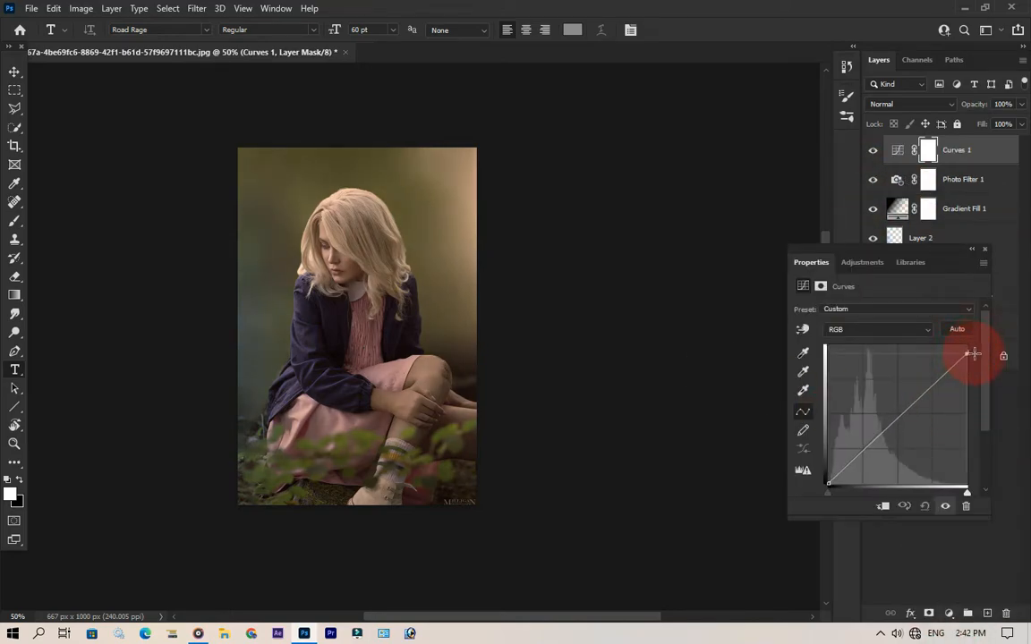
drag(982, 360, 996, 402)
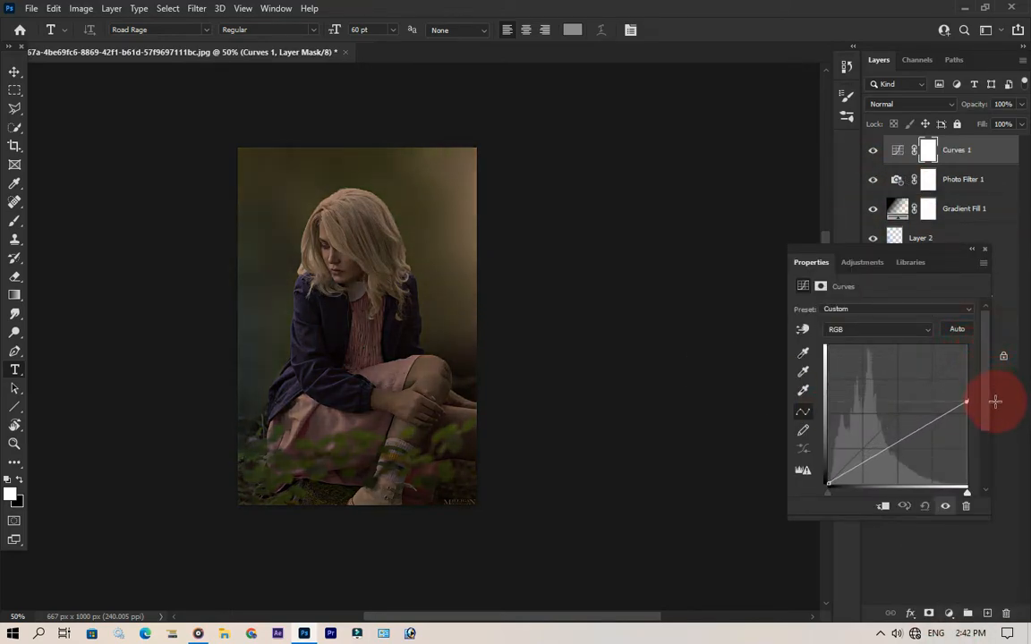
mouse_move(910, 434)
mouse_down()
mouse_move(921, 426)
mouse_move(911, 416)
mouse_move(918, 439)
mouse_up()
key(ctrl+z)
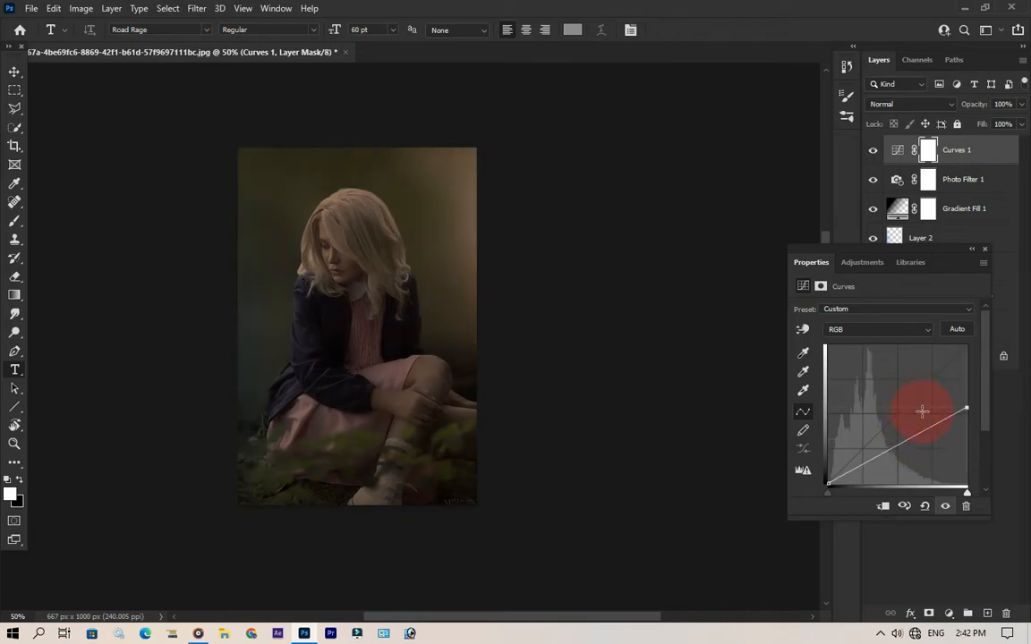
drag(967, 417, 968, 431)
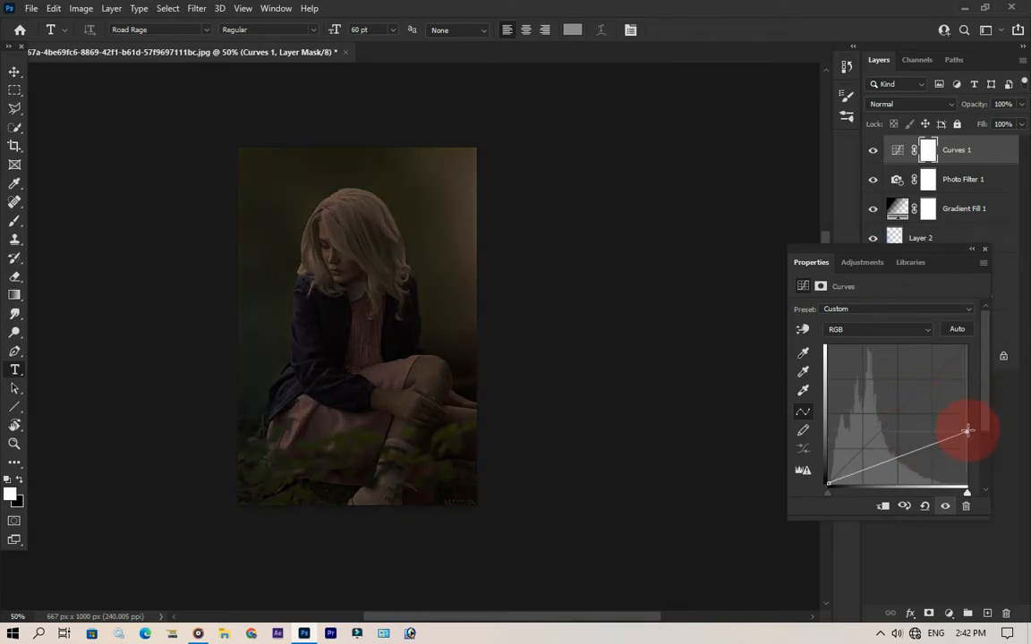
click(989, 251)
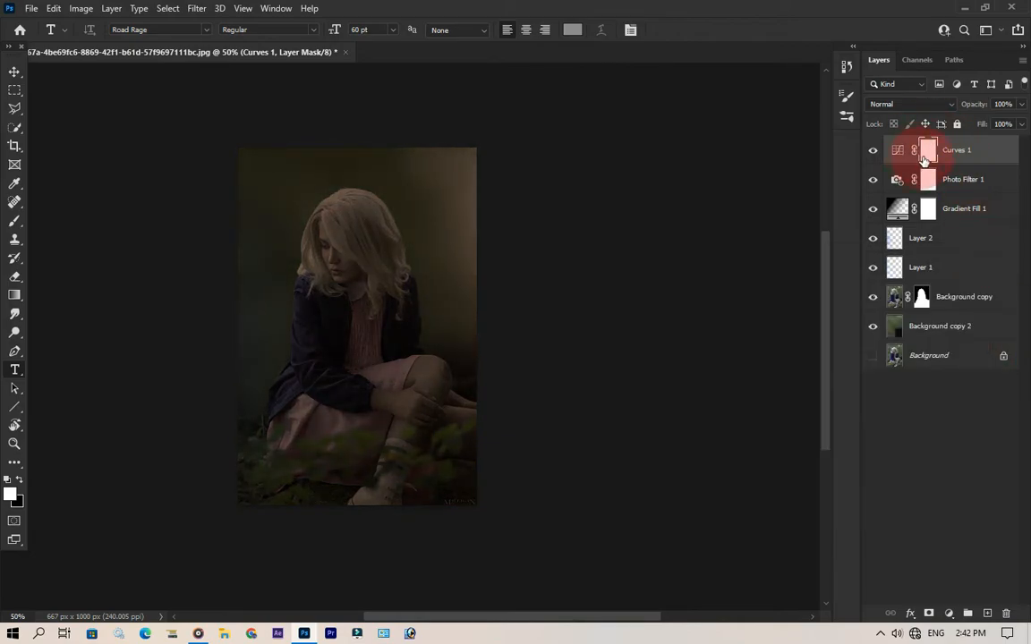
Step: Paint black on the Curves 1 mask with a soft brush about 884 px wide over the photo's upper-right background and the woman's upper body
key(b)
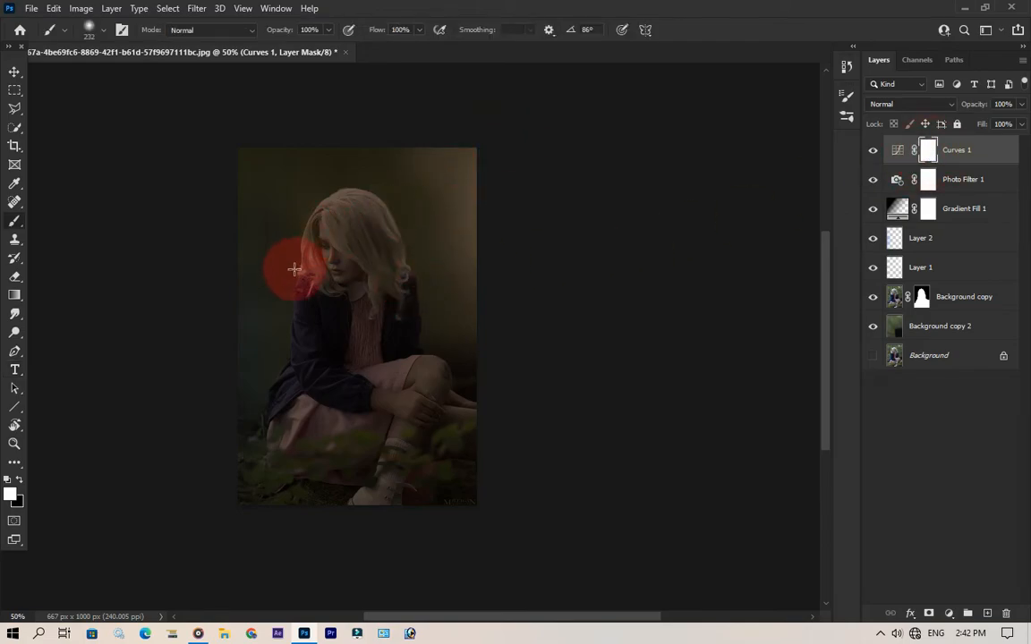
key(x)
mouse_move(432, 123)
mouse_down()
mouse_move(438, 173)
mouse_move(396, 212)
mouse_move(385, 204)
mouse_move(430, 124)
mouse_up()
key(])
key(])
key(])
key(])
key(])
key(])
key(])
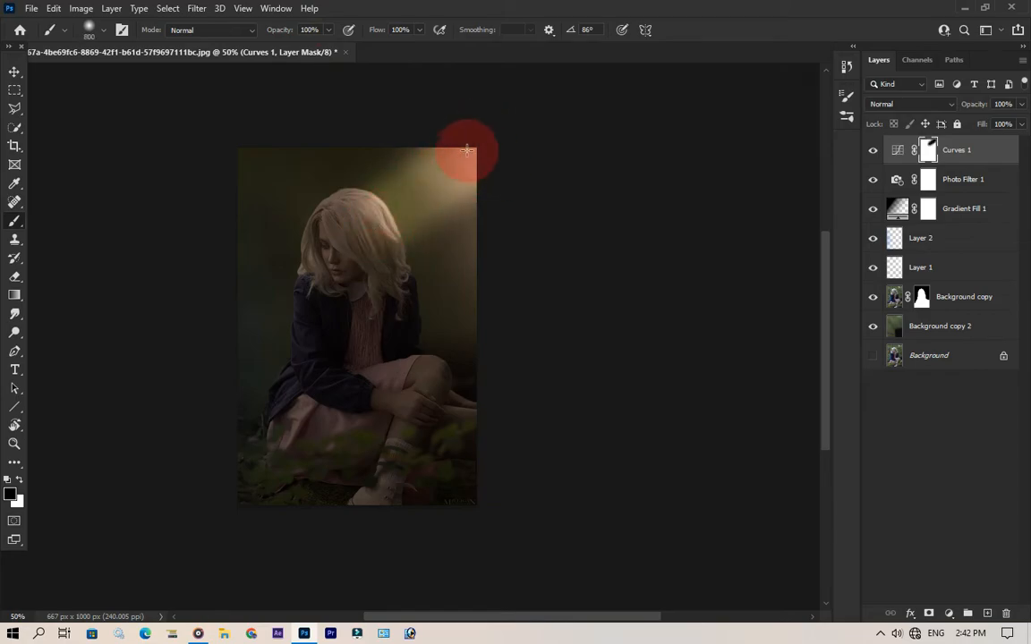
drag(406, 180, 428, 214)
mouse_move(512, 158)
mouse_down()
mouse_move(403, 237)
mouse_move(500, 151)
mouse_move(387, 262)
mouse_move(507, 131)
mouse_up()
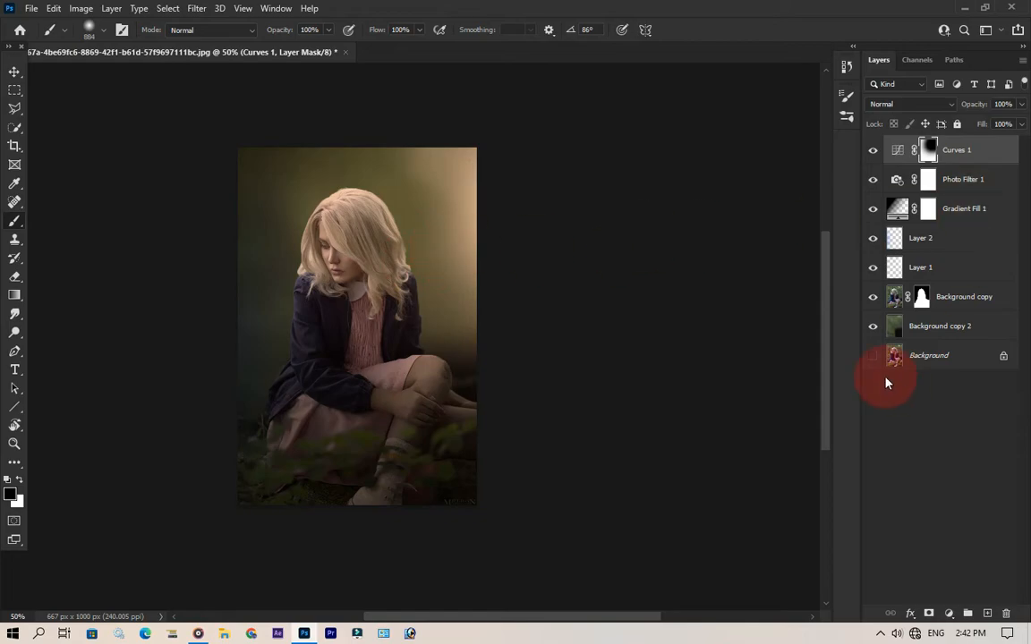
mouse_move(484, 121)
mouse_down()
mouse_move(402, 286)
mouse_move(551, 230)
mouse_move(455, 290)
mouse_move(497, 191)
mouse_move(456, 185)
mouse_move(449, 209)
mouse_move(684, 313)
mouse_up()
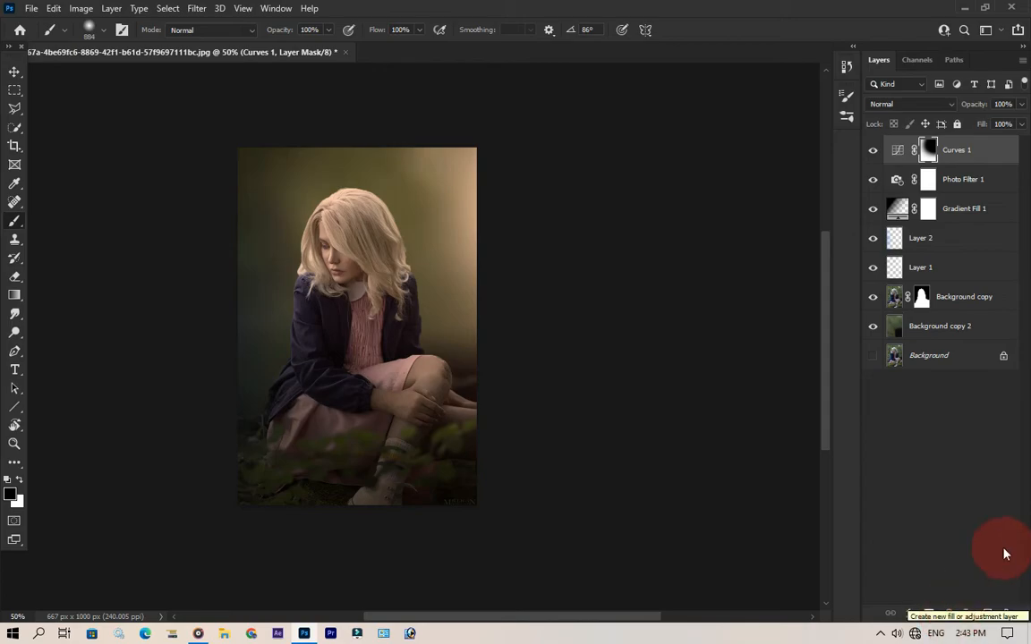
mouse_move(224, 410)
mouse_down()
mouse_move(247, 356)
mouse_move(504, 295)
mouse_move(233, 207)
mouse_move(476, 133)
mouse_move(315, 242)
mouse_up()
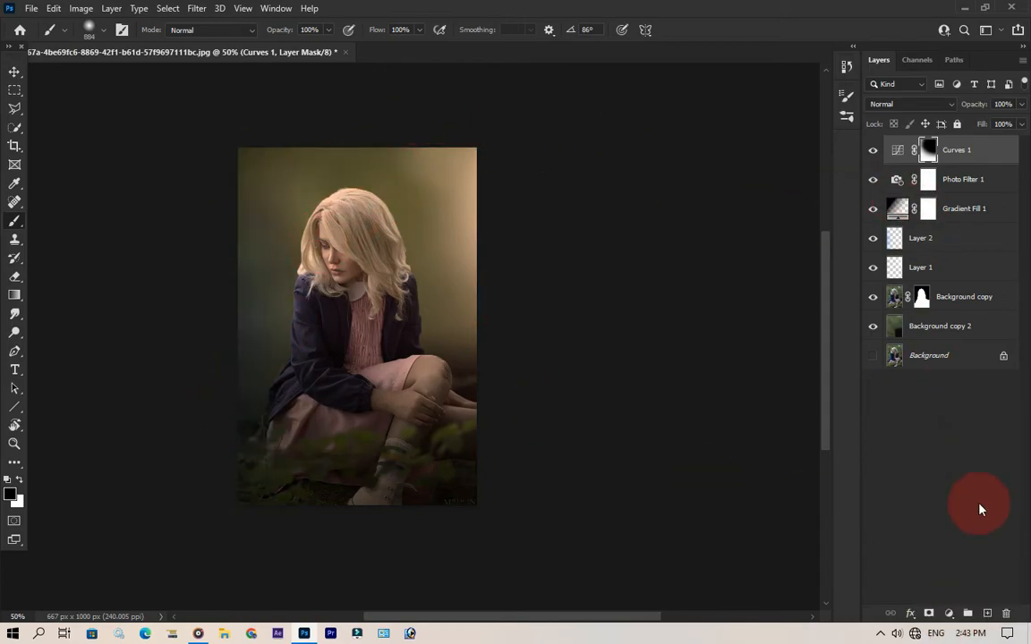
Step: Add a Color Balance adjustment layer, set the midtones' Cyan–Red value to -2 and shift the midtones toward yellow
click(949, 613)
click(952, 482)
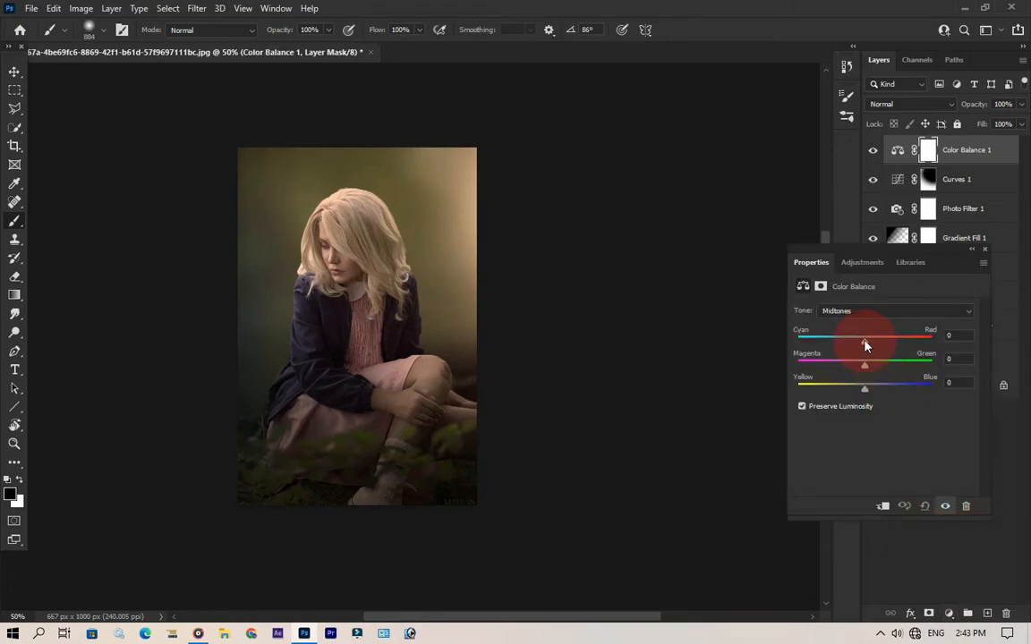
drag(850, 345, 837, 345)
click(962, 335)
text(-2)
drag(865, 386, 846, 385)
click(947, 385)
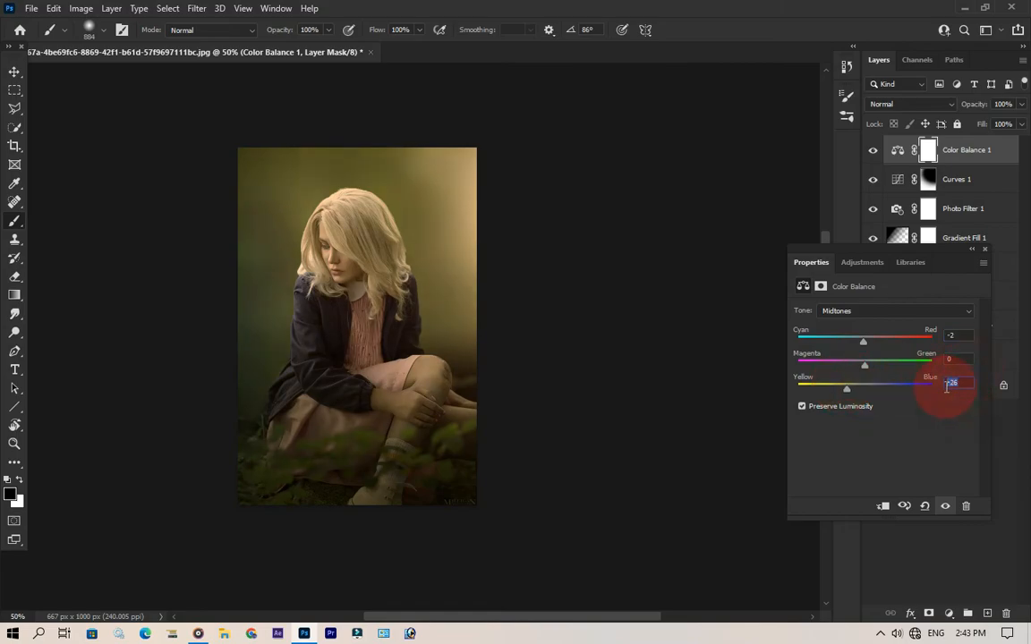
Step: Set the Cyan–Red value of the Color Balance shadows to -9
click(878, 311)
click(864, 344)
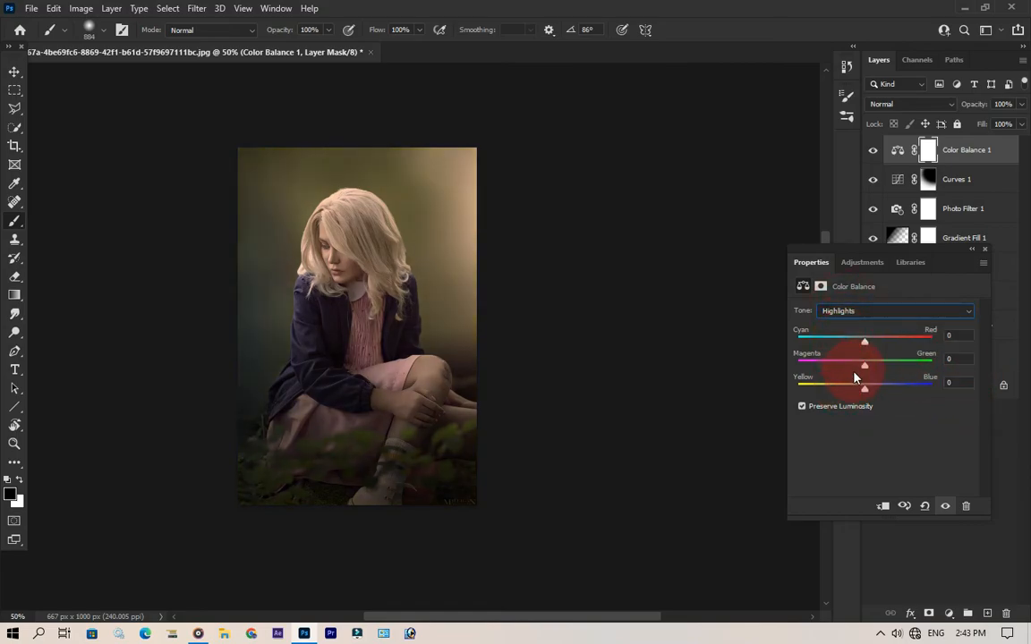
click(855, 313)
click(851, 325)
drag(857, 349, 858, 342)
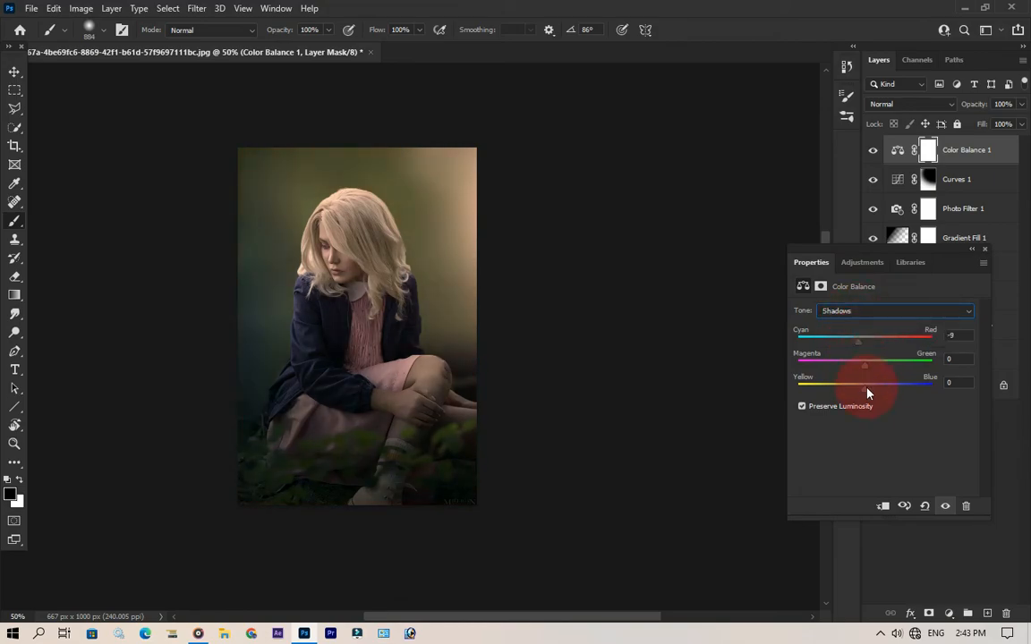